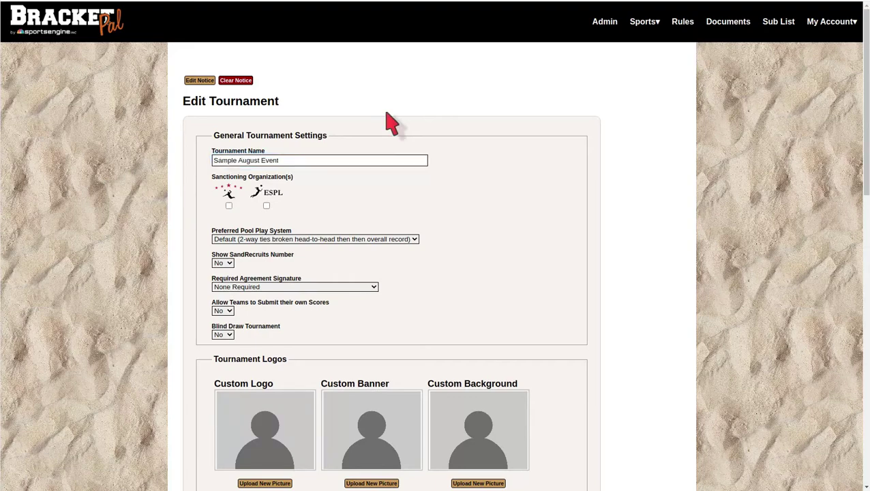
Allow teams to submit their own scores, with submissions open to any logged in user anywhere in the world
scroll(604, 101, "down", 3)
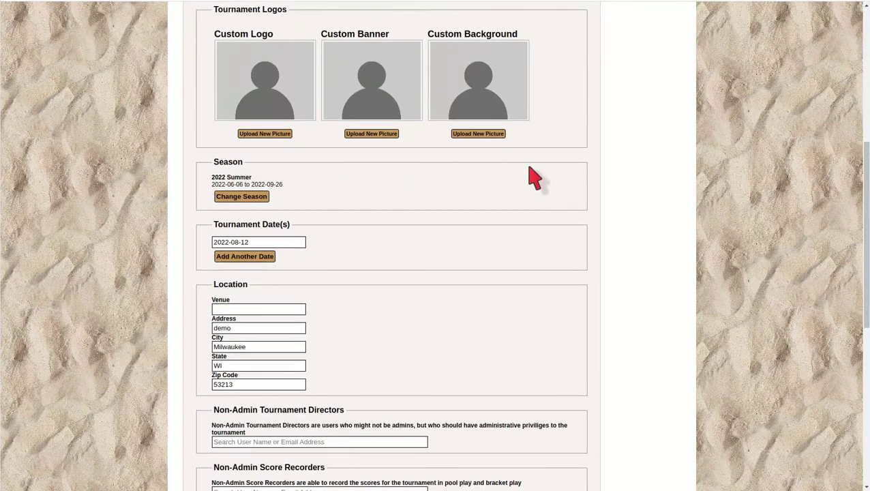
scroll(534, 174, "up", 1)
left_click(223, 176)
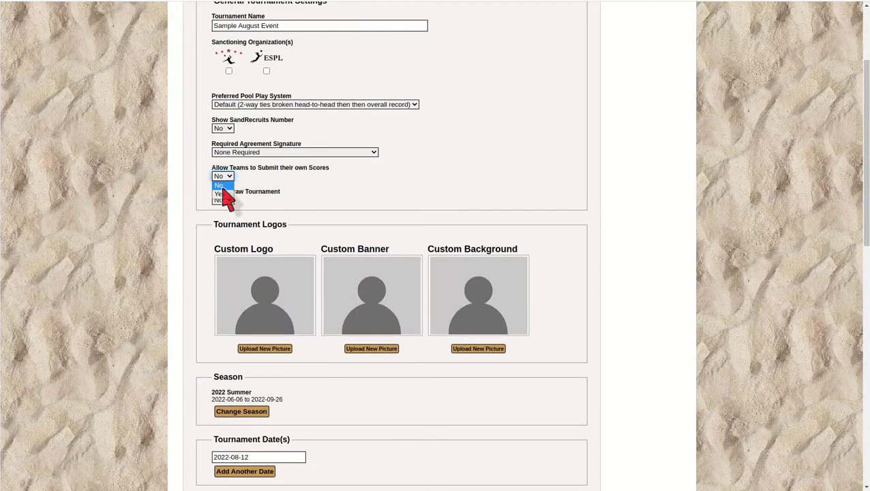
left_click(225, 197)
left_click(246, 179)
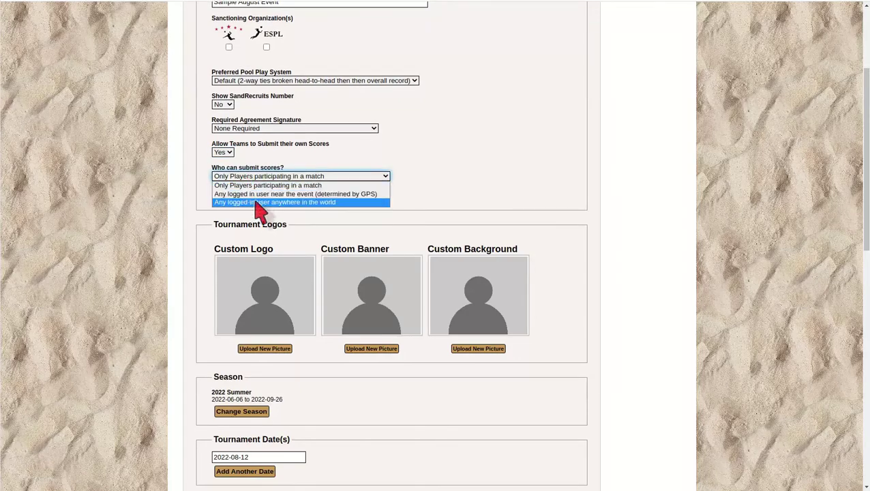
left_click(258, 202)
Change the tournament date to August 27, 2022 and save the tournament settings
scroll(545, 164, "down", 5)
left_click(273, 53)
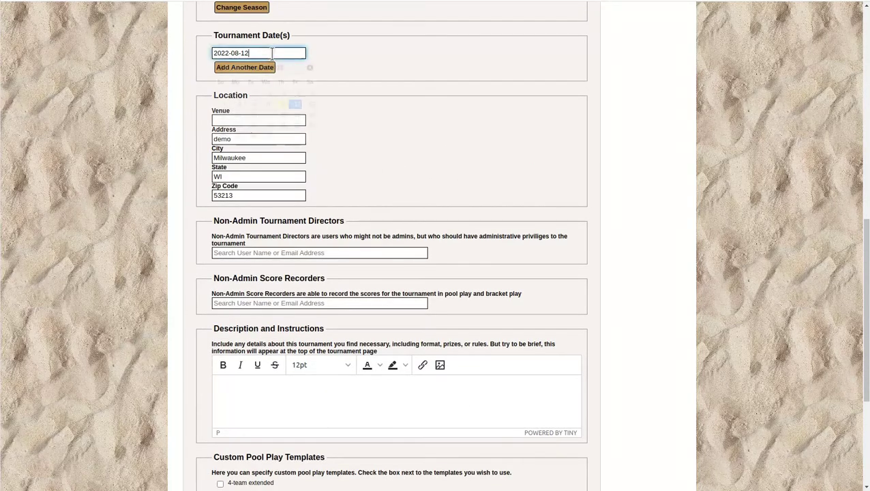
left_click(312, 125)
scroll(454, 136, "down", 5)
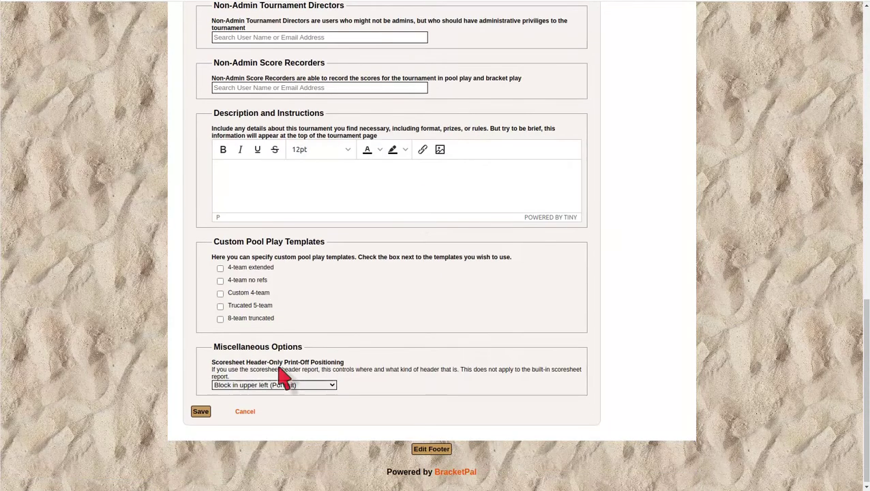
left_click(200, 412)
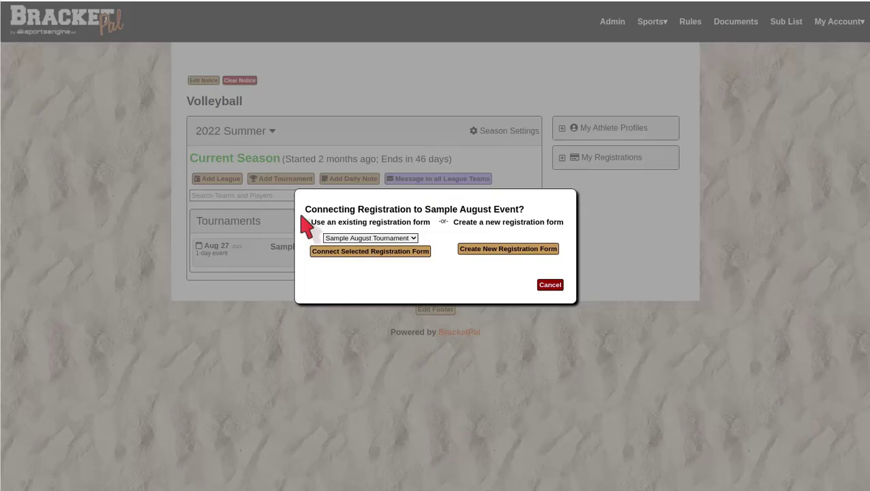
Connect the existing Sample August Tournament registration form to the event
left_click(390, 238)
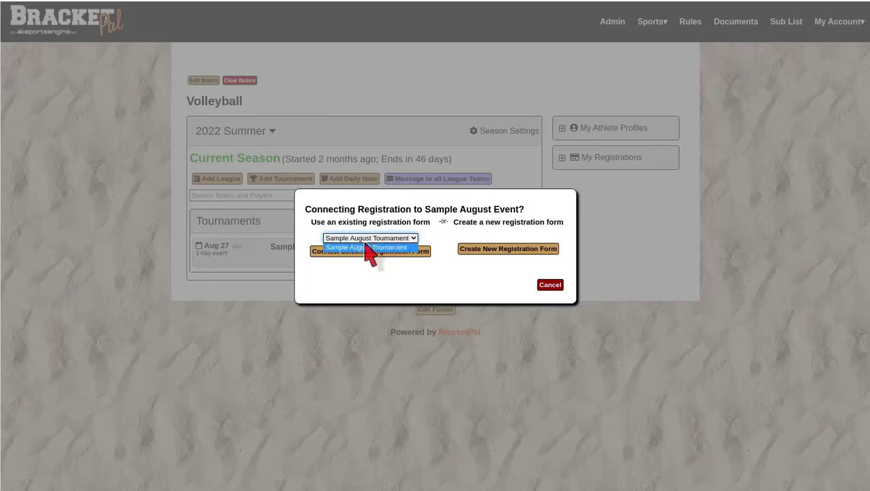
left_click(366, 247)
left_click(369, 252)
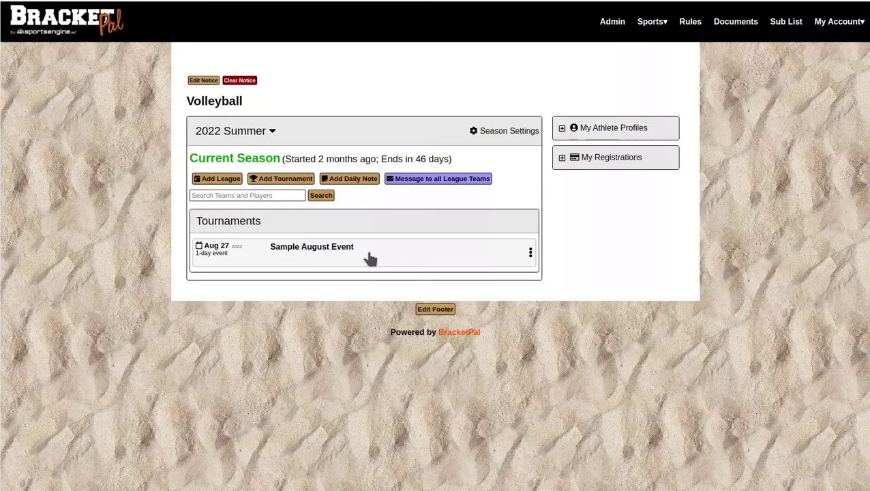
Import teams into Sample August Event from BracketPal Online Registration, auto-adding all paid and reserved teams
left_click(322, 258)
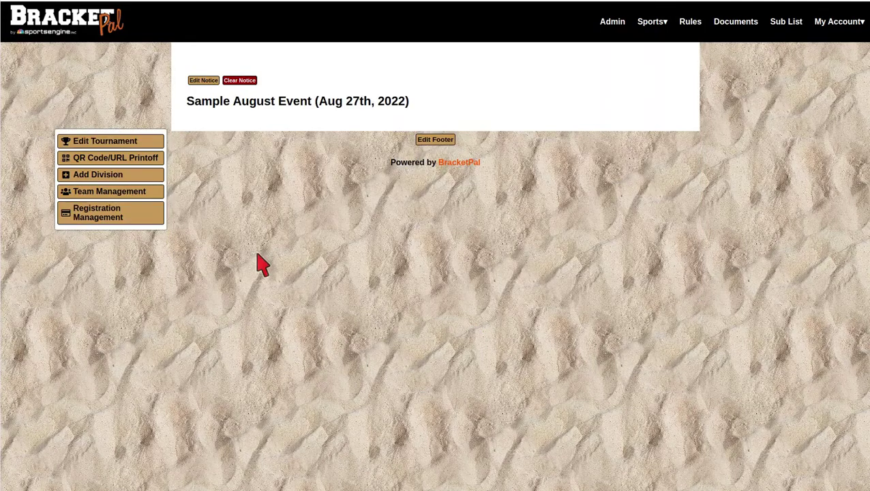
left_click(126, 193)
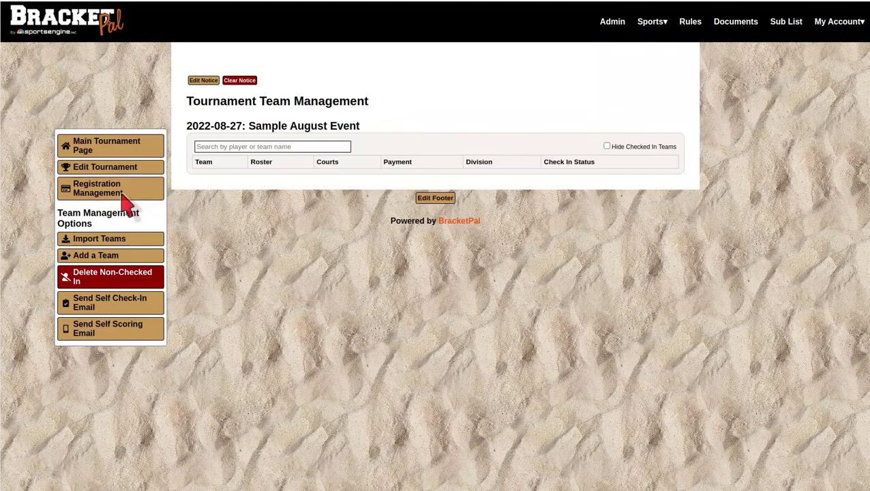
left_click(150, 242)
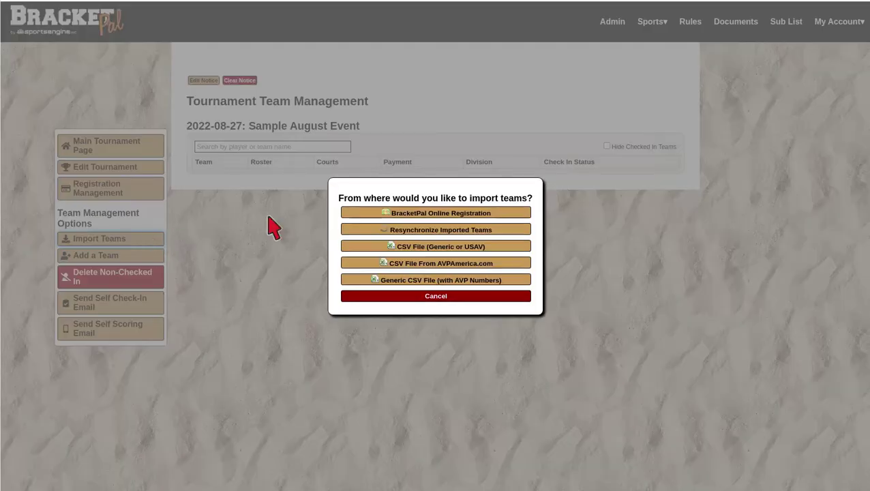
left_click(410, 213)
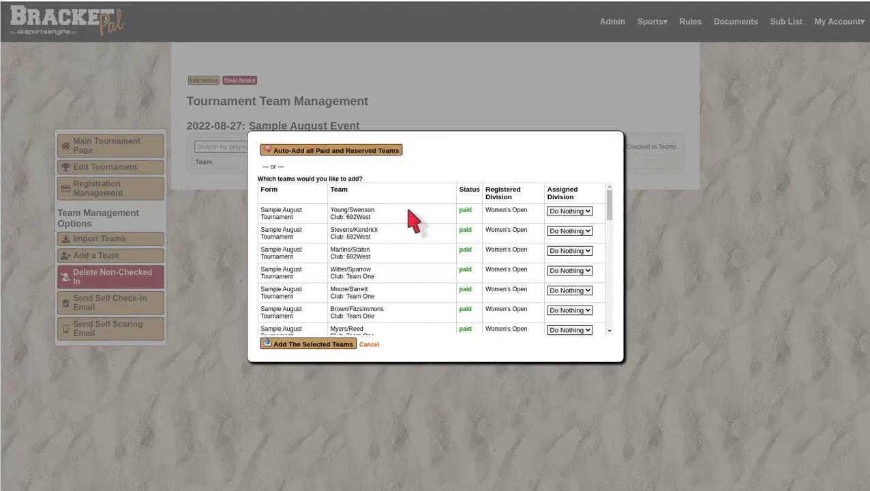
left_click(335, 150)
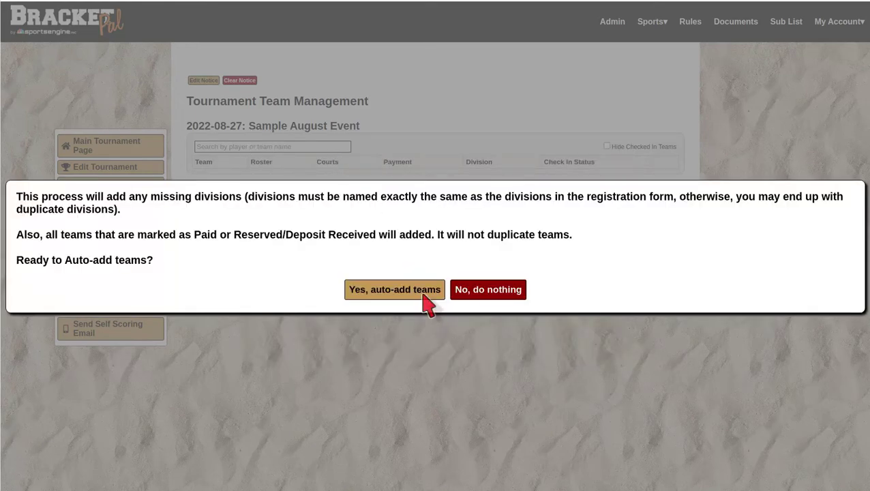
left_click(424, 297)
Randomize the seeds of the Women's Open division from the main tournament page and save them
left_click(118, 154)
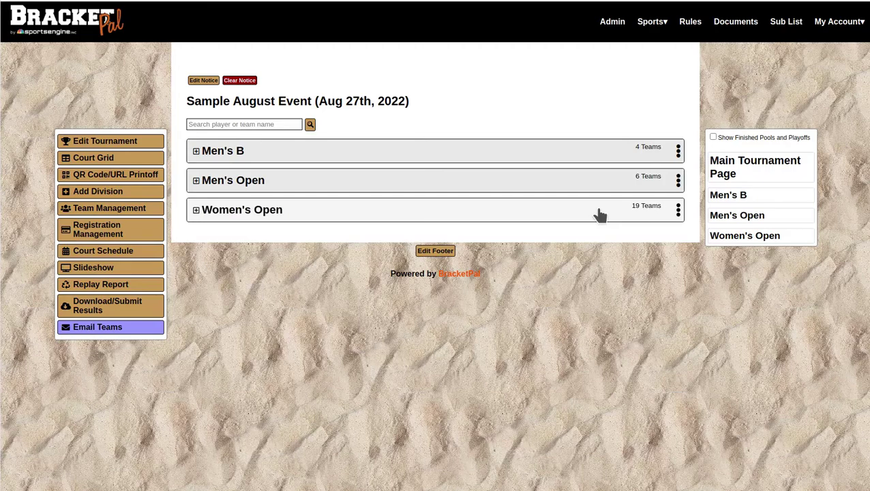
left_click(399, 209)
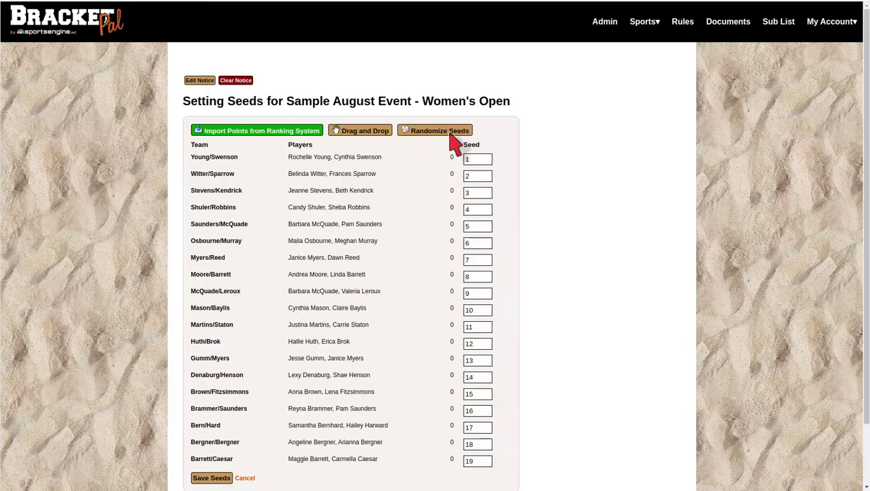
left_click(456, 131)
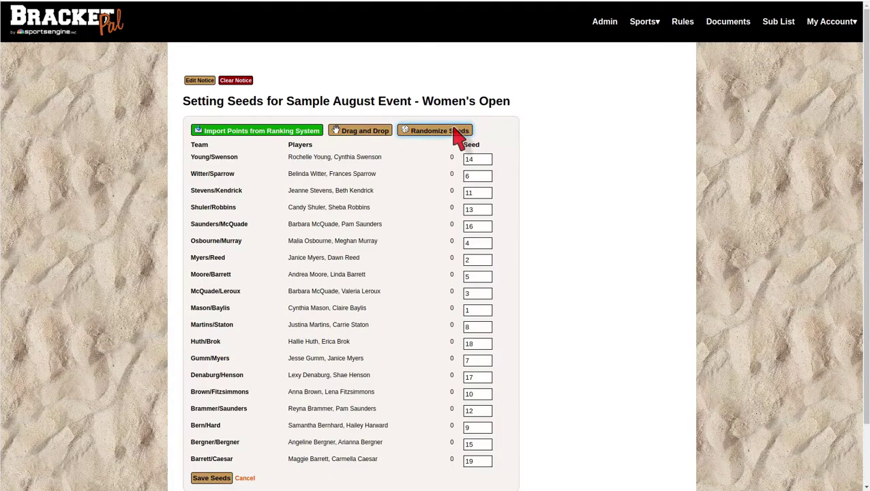
left_click(217, 478)
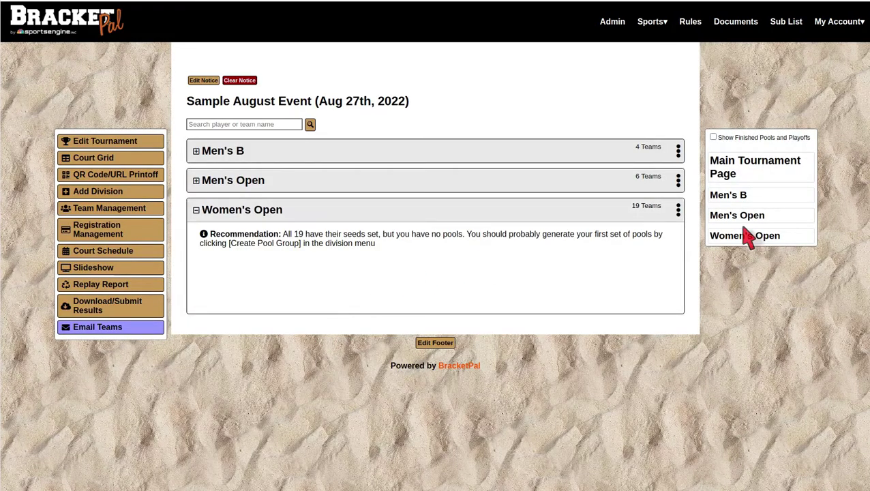
Start a Women's Open pool group for seeds 1 to 19, starting at 9am with 30 minutes per match
left_click(678, 210)
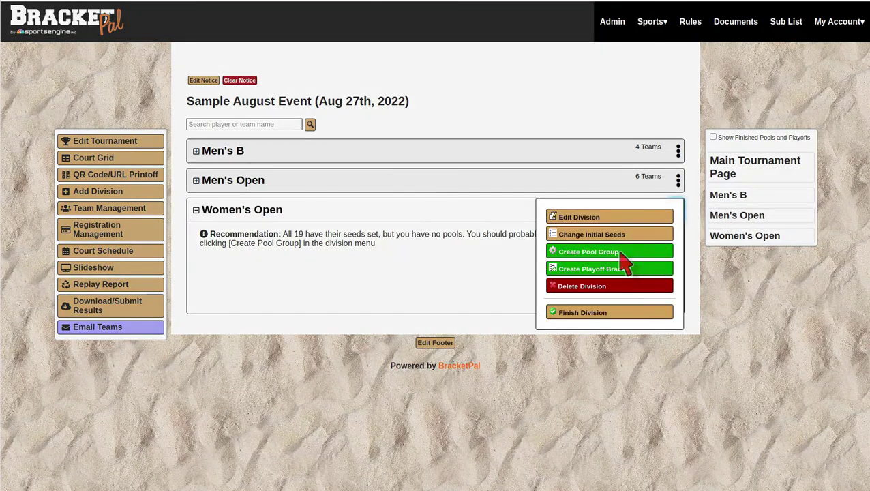
left_click(617, 252)
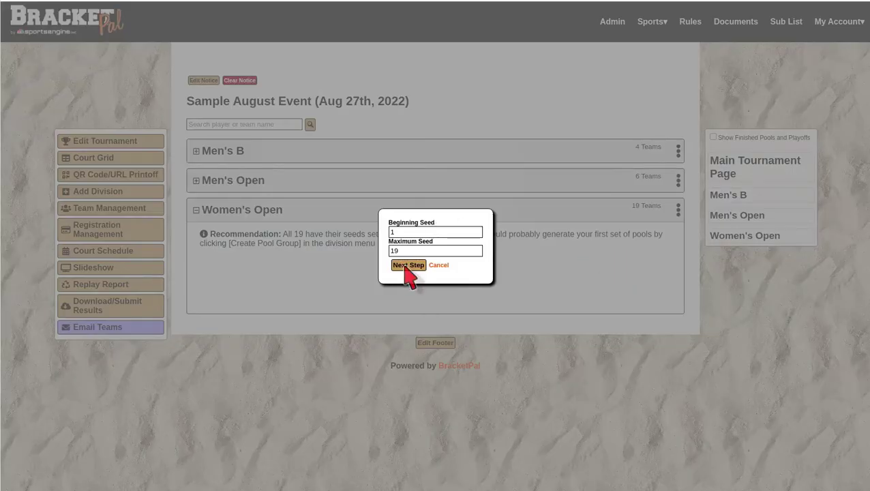
left_click(408, 265)
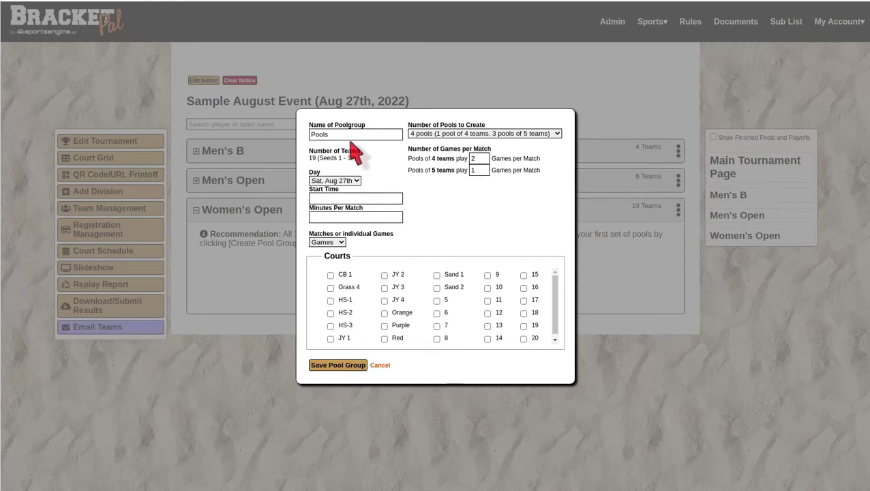
left_click(347, 196)
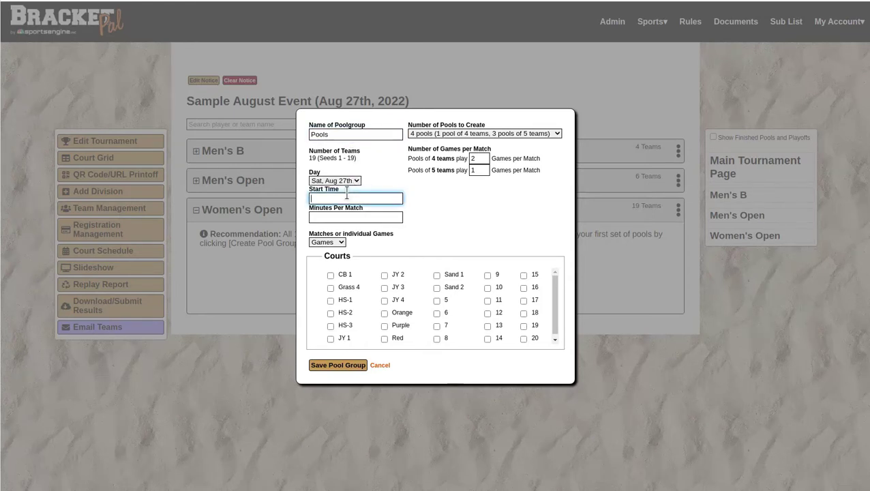
type("9am")
key("Tab")
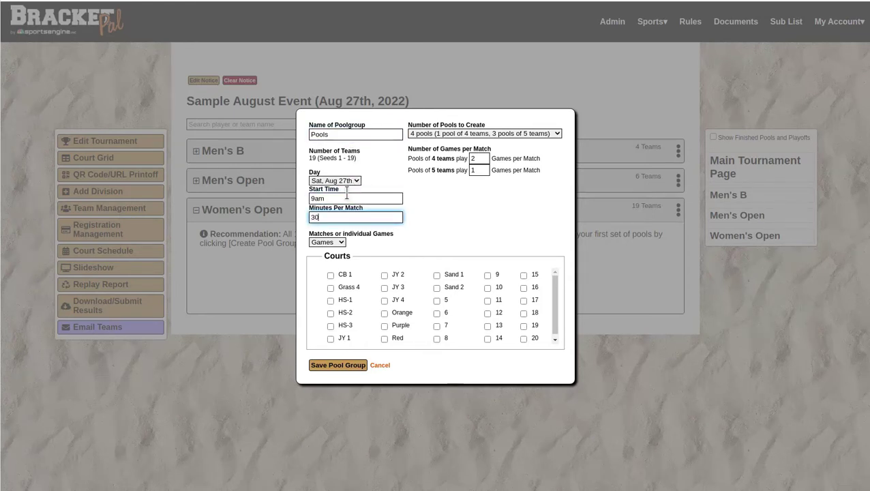
Set up 4 pools (1 pool of 4 teams, 3 pools of 5 teams) with 1 game per match for the 4-team pool
left_click_drag(480, 159, 456, 158)
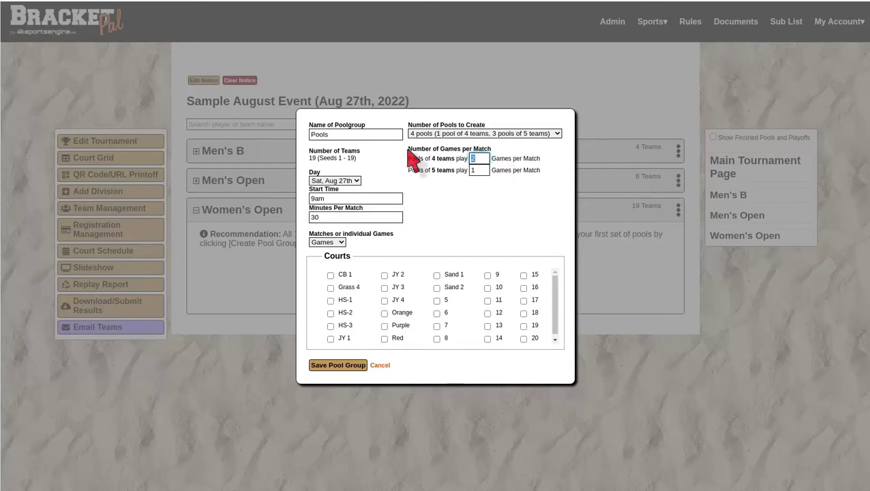
left_click(483, 134)
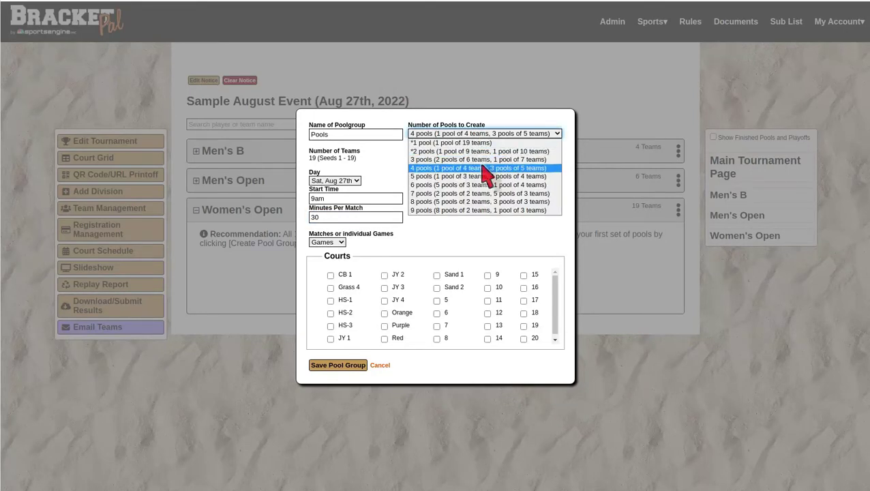
left_click(543, 169)
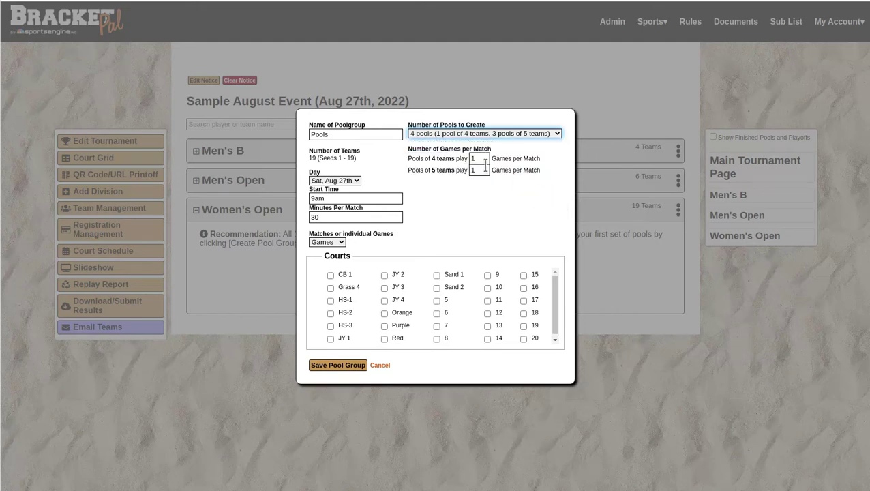
left_click_drag(484, 159, 456, 157)
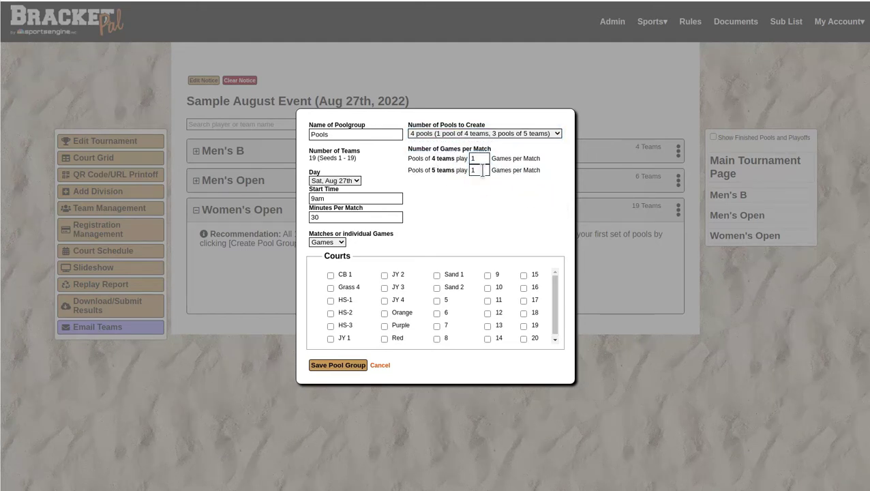
Save the pool group on courts 5, 6, 7 and 8 and publish it
left_click(437, 301)
left_click(437, 313)
left_click(437, 326)
left_click(438, 339)
left_click(355, 366)
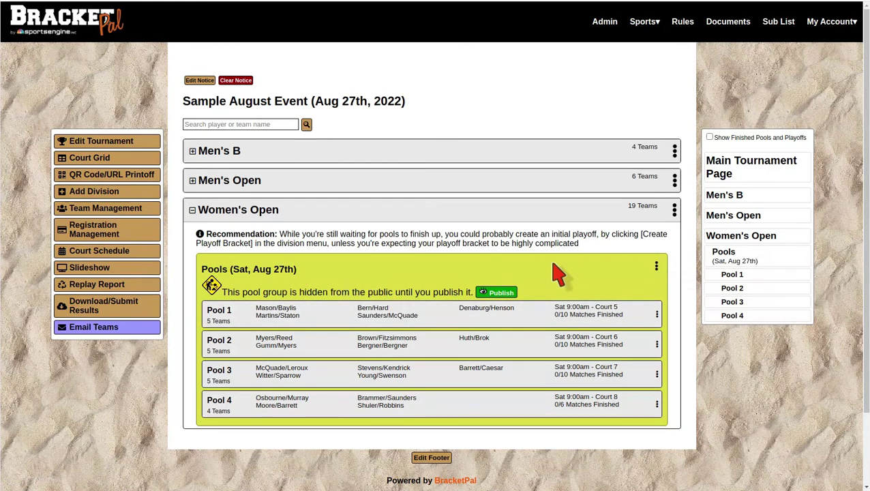
left_click(498, 294)
left_click(431, 257)
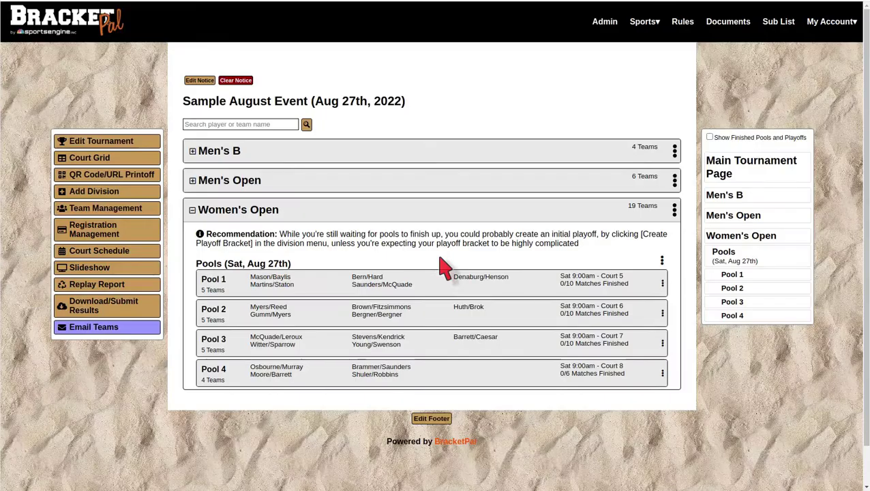
Start a Women's Open playoff bracket seeded from the Saturday pools, name it Gold and include seeds 1 to 12
left_click(674, 210)
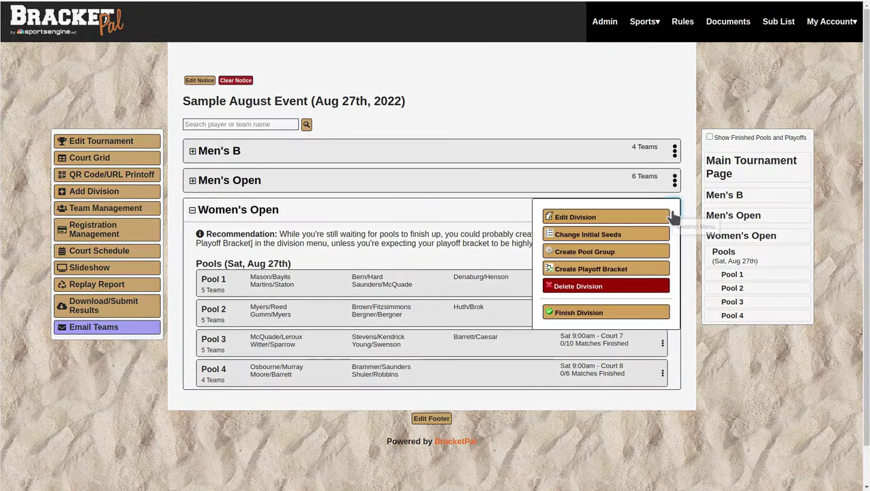
left_click(573, 271)
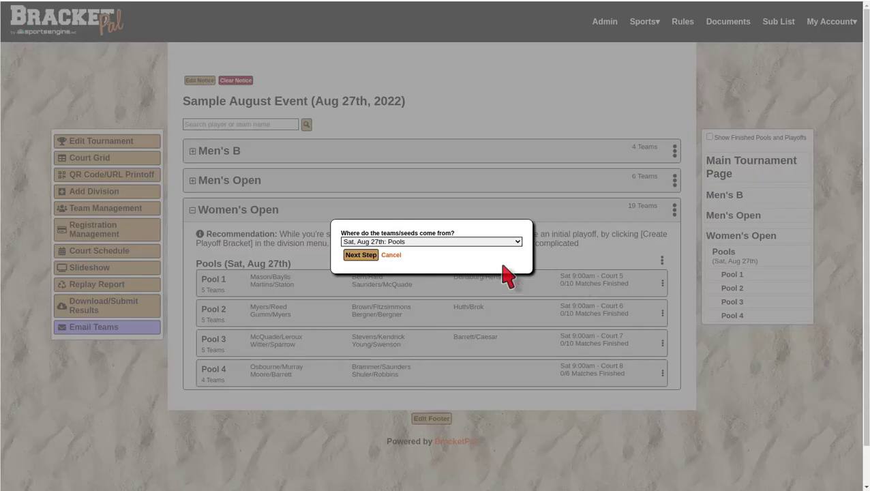
left_click(360, 256)
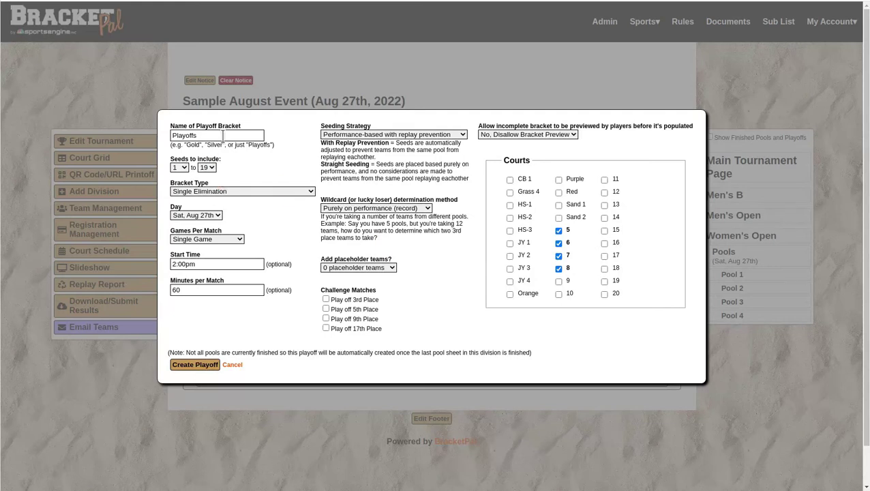
left_click_drag(224, 135, 164, 143)
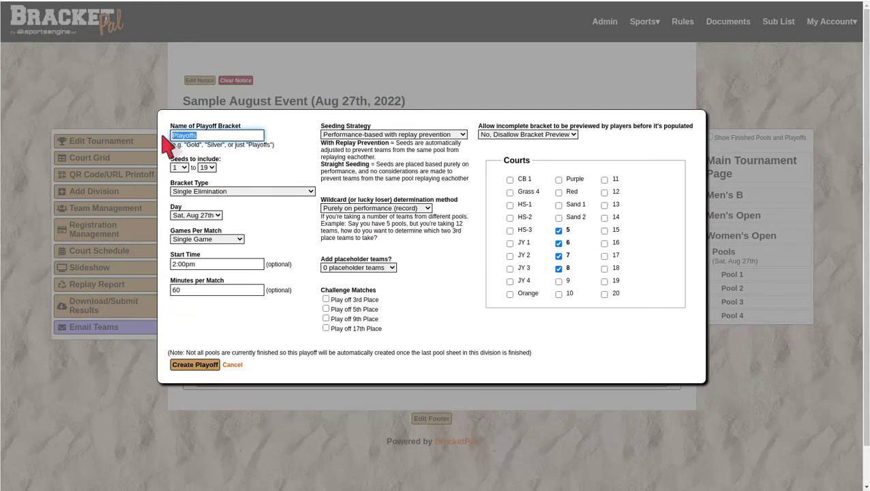
type("Gold")
key("Tab")
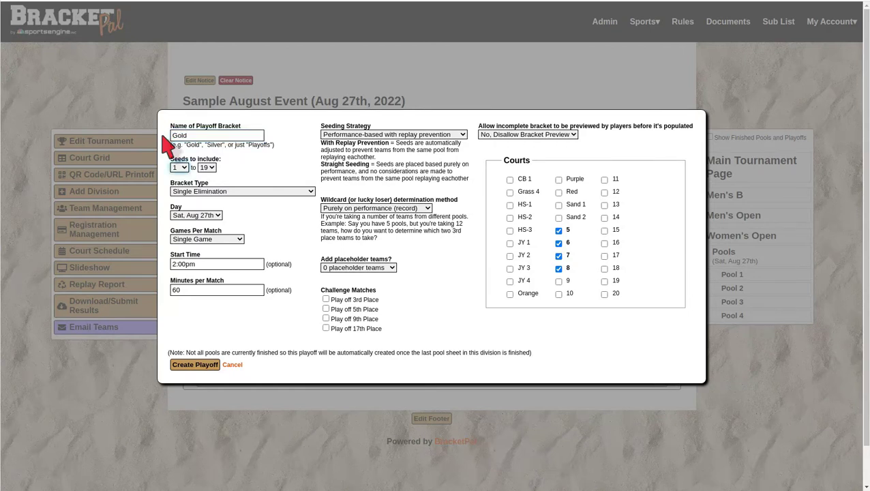
left_click(208, 168)
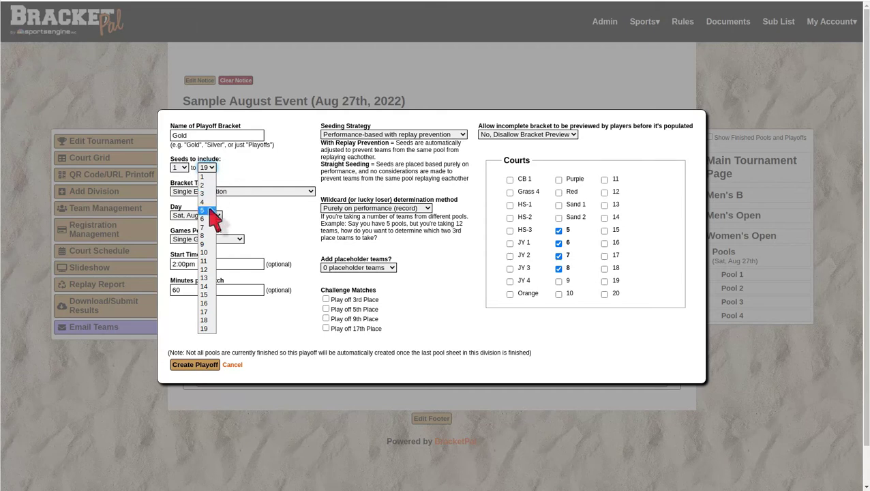
left_click(207, 269)
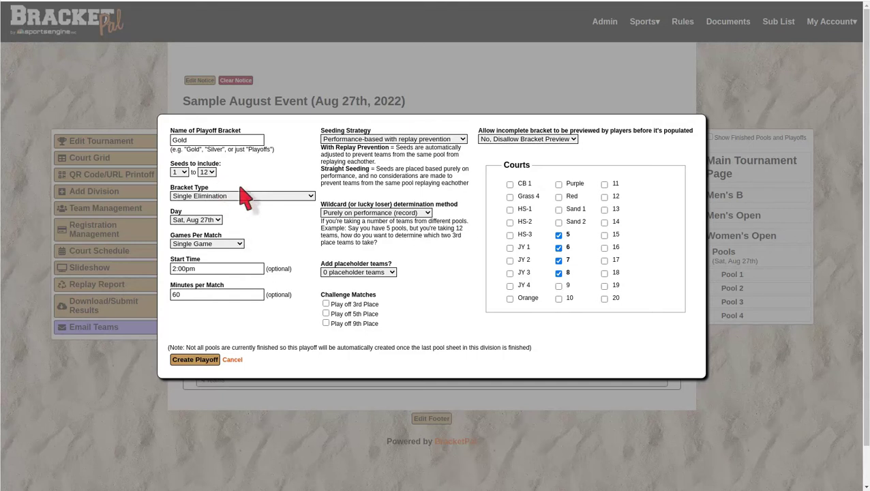
Set the Gold bracket to single elimination with a single game per match, a 2:00pm start and 30 minutes per match
left_click(229, 197)
left_click(239, 185)
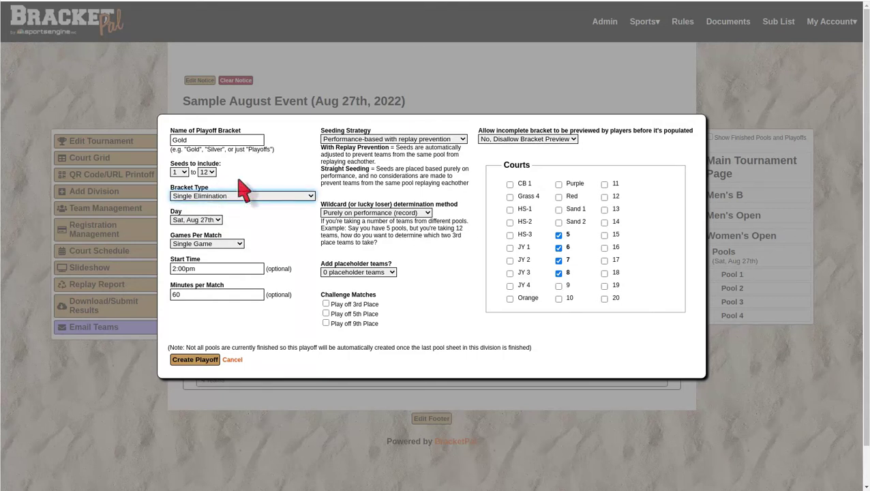
left_click(212, 243)
left_click(212, 250)
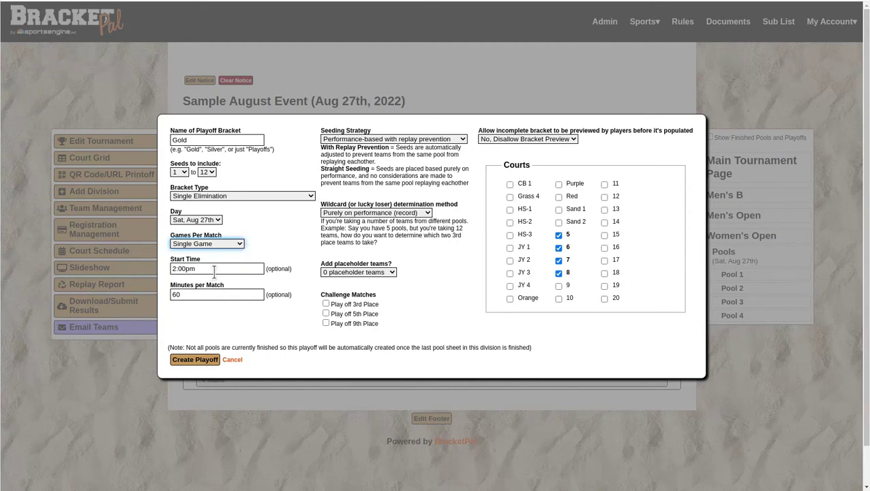
left_click(213, 271)
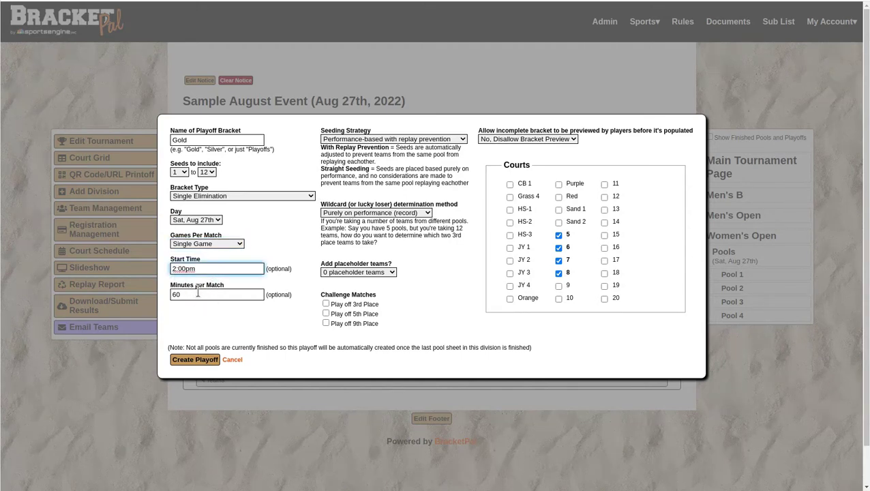
key("Tab")
type("30")
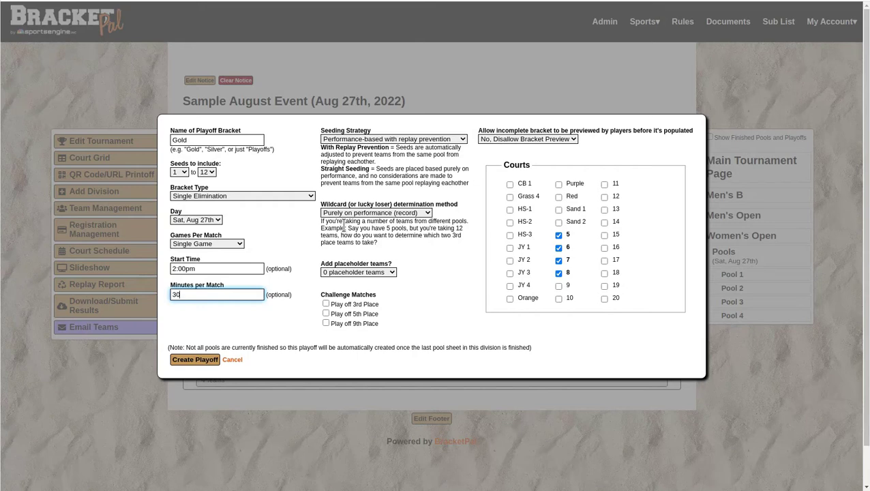
Use performance-based seeding with replay prevention for Gold and allow players to preview the incomplete bracket
left_click(360, 170)
left_click(402, 139)
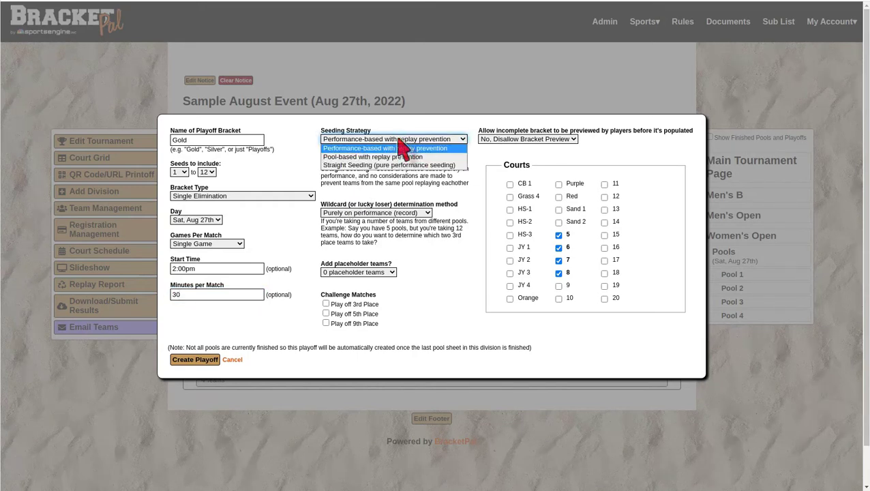
left_click(403, 148)
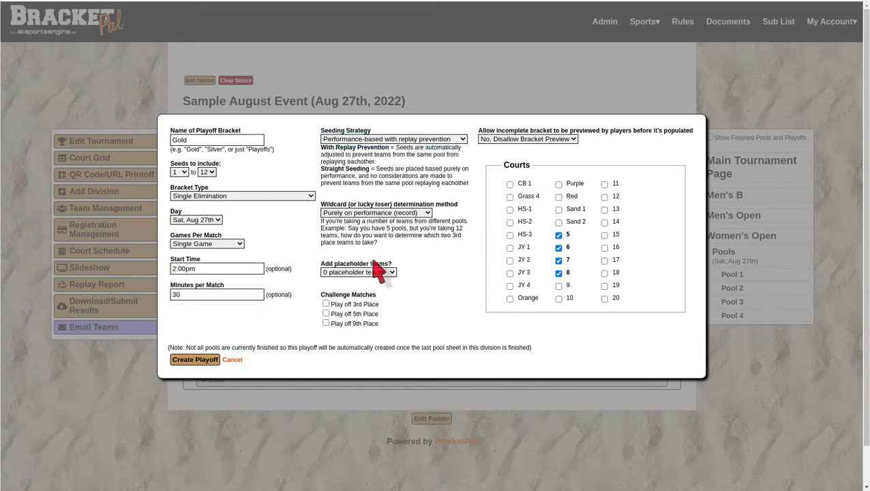
left_click(529, 139)
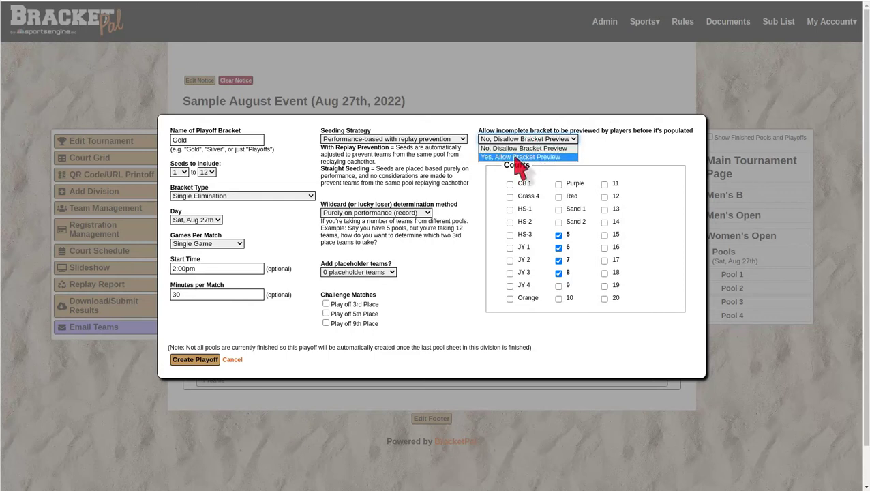
left_click(520, 157)
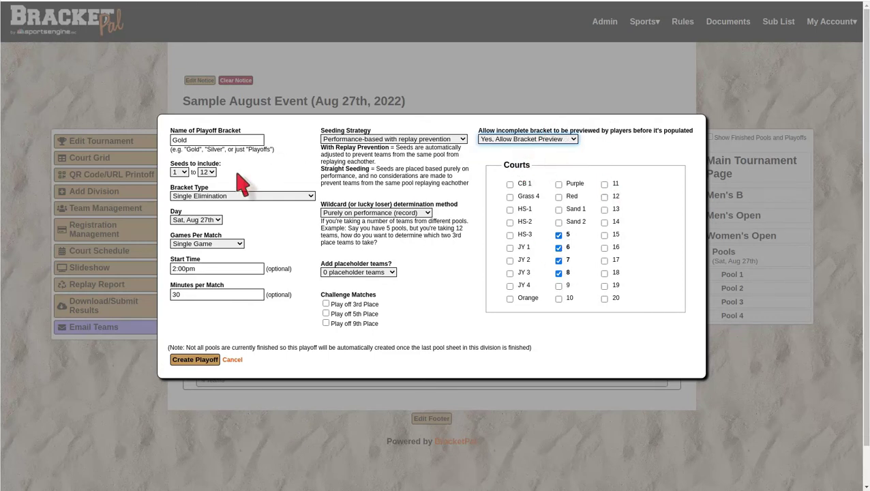
Limit the Gold bracket to courts 5 and 6 and create the playoff
left_click(559, 261)
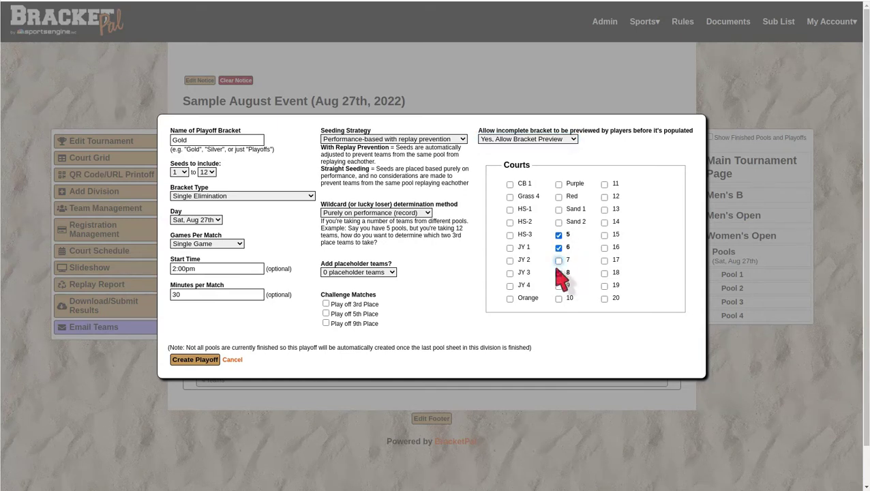
left_click(559, 273)
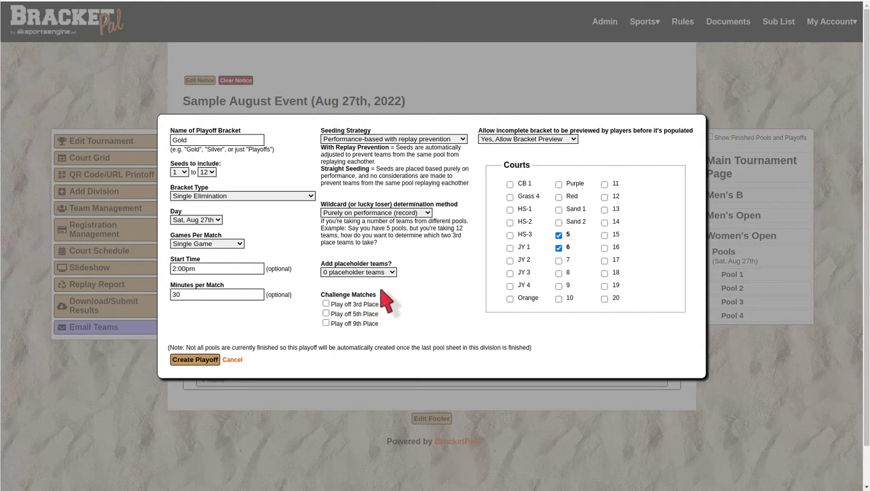
left_click(196, 360)
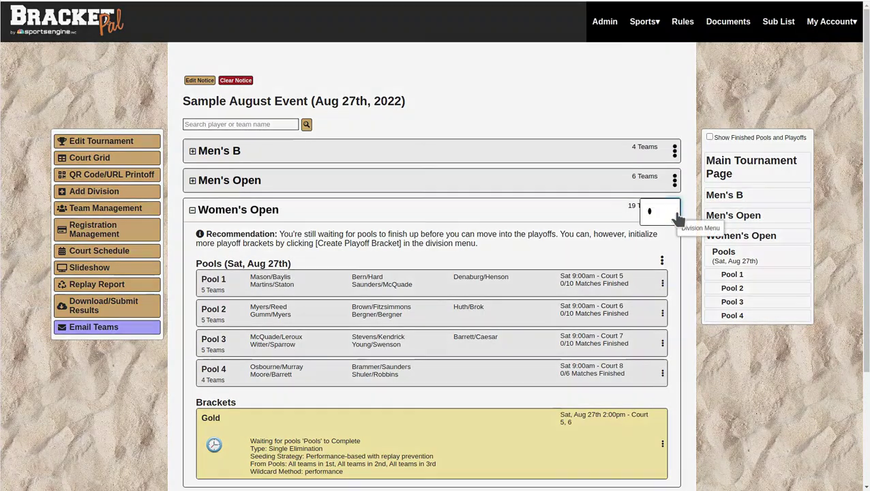
Start another Women's Open playoff bracket from the Saturday pools, name it Silver and include seeds 13 to 19
left_click(674, 210)
left_click(617, 259)
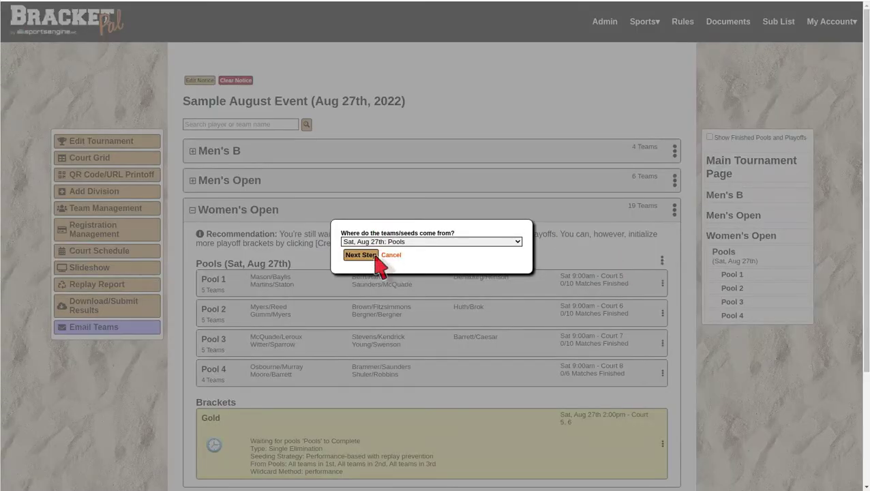
left_click(373, 256)
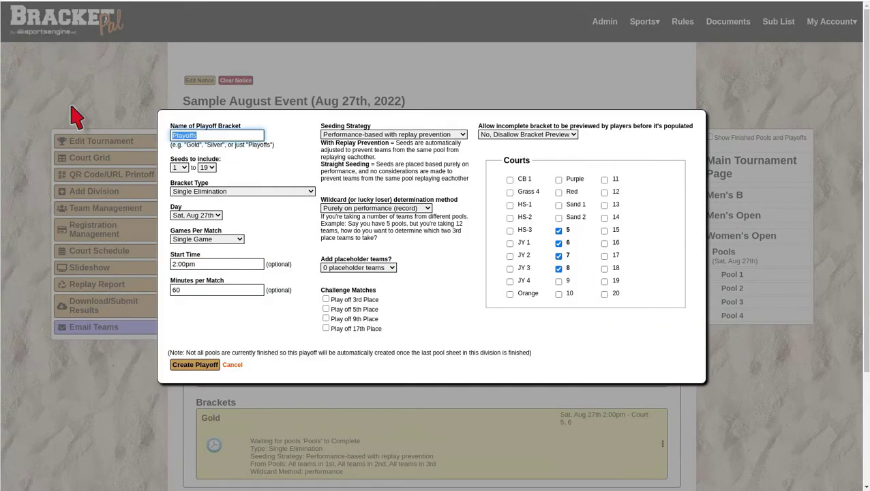
type("Silver")
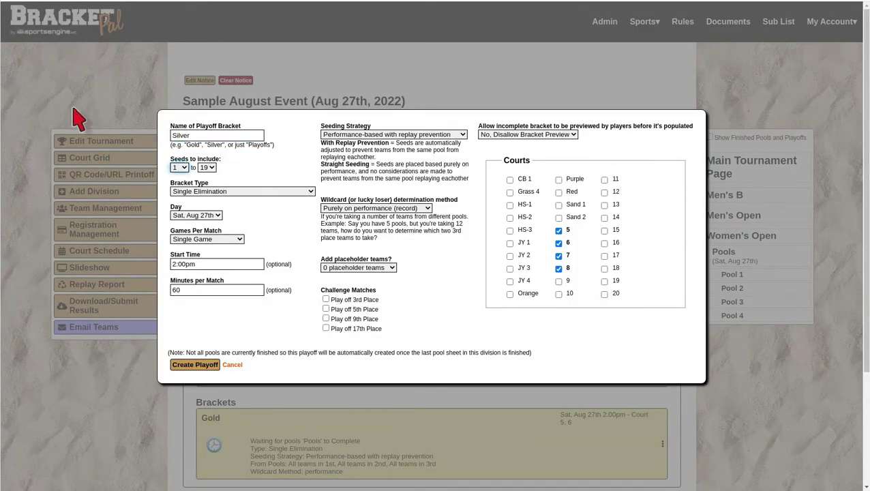
left_click(181, 168)
left_click(176, 278)
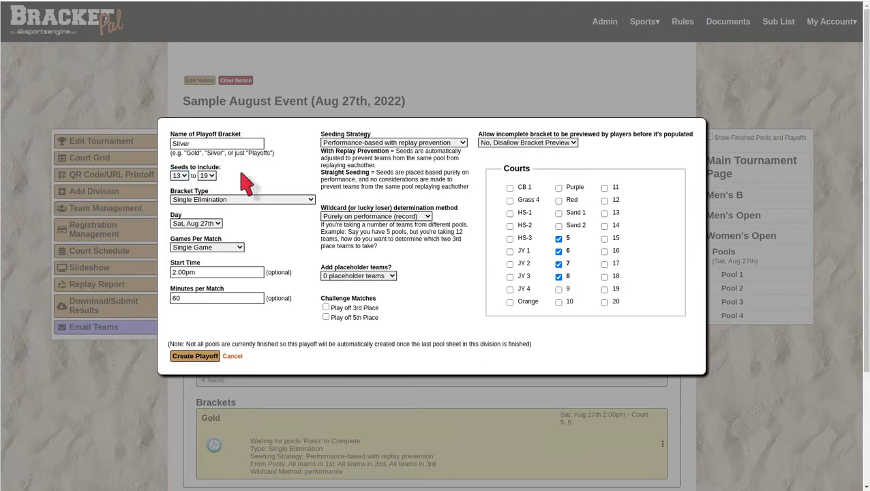
Set the Silver bracket to a single game per match with 30 minutes per match
left_click(224, 247)
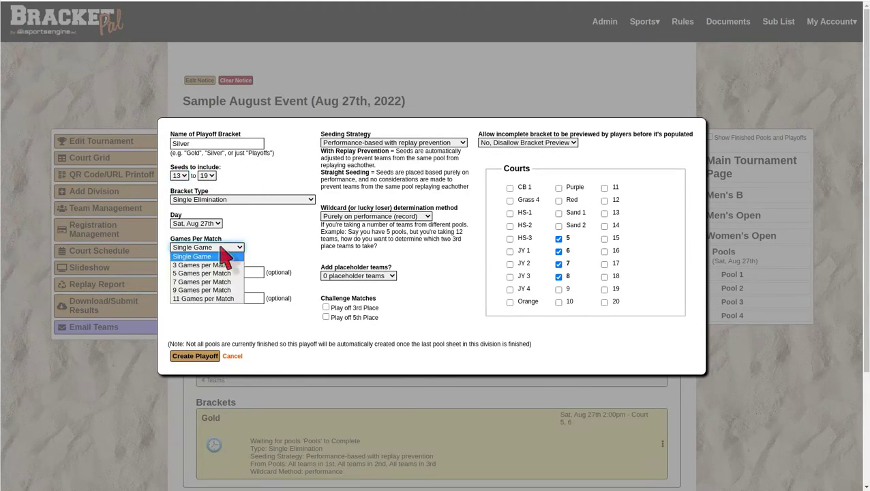
left_click(221, 255)
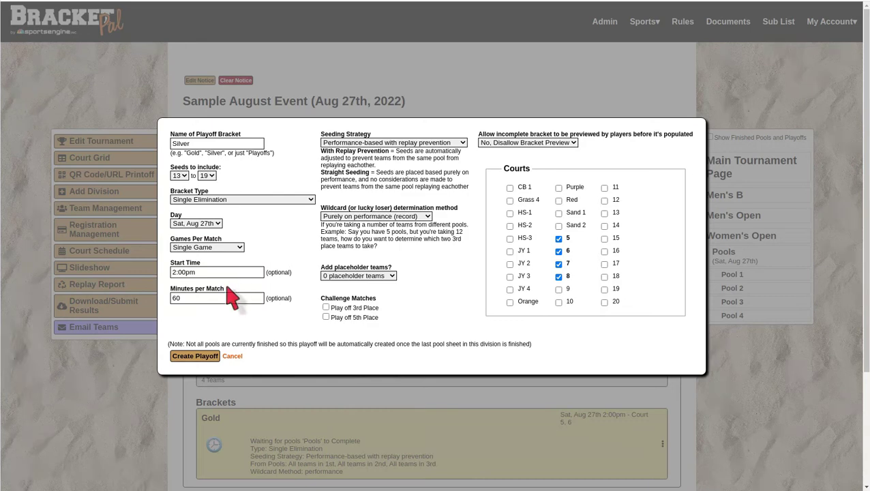
double_click(218, 297)
type("3")
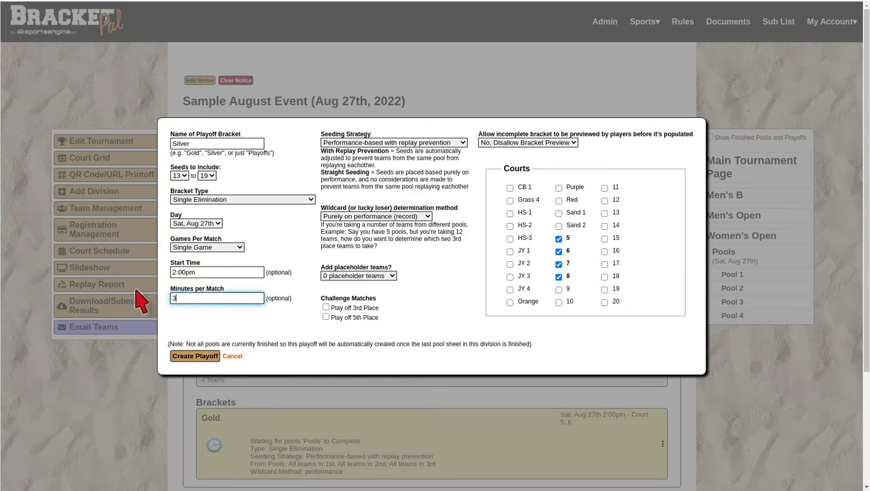
type("0")
Allow bracket preview for Silver, limit it to courts 7 and 8, and create the playoff
left_click(525, 145)
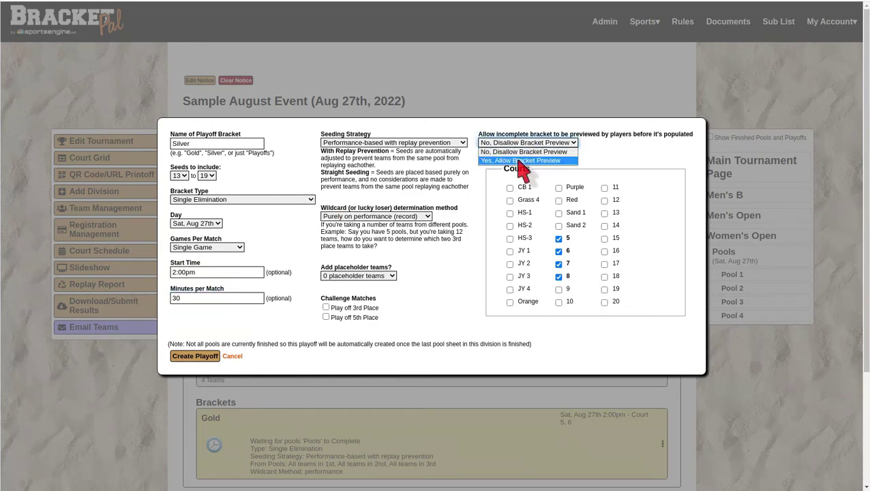
left_click(525, 165)
left_click(559, 239)
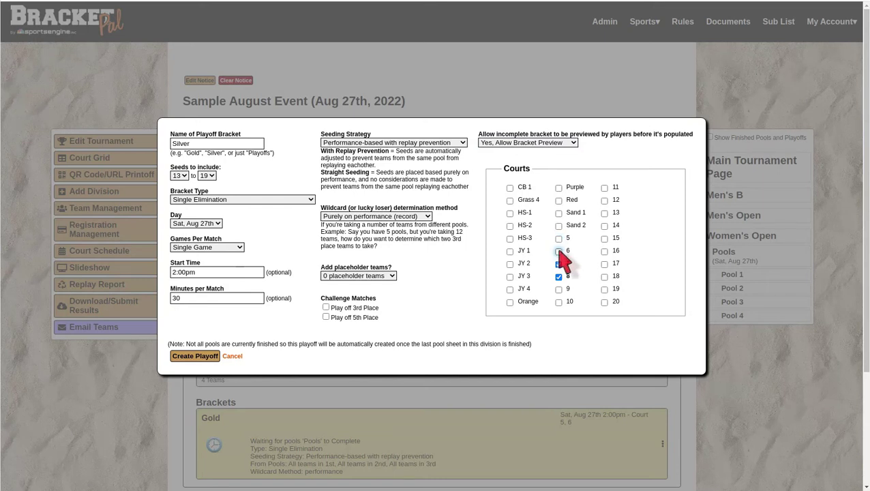
left_click(200, 356)
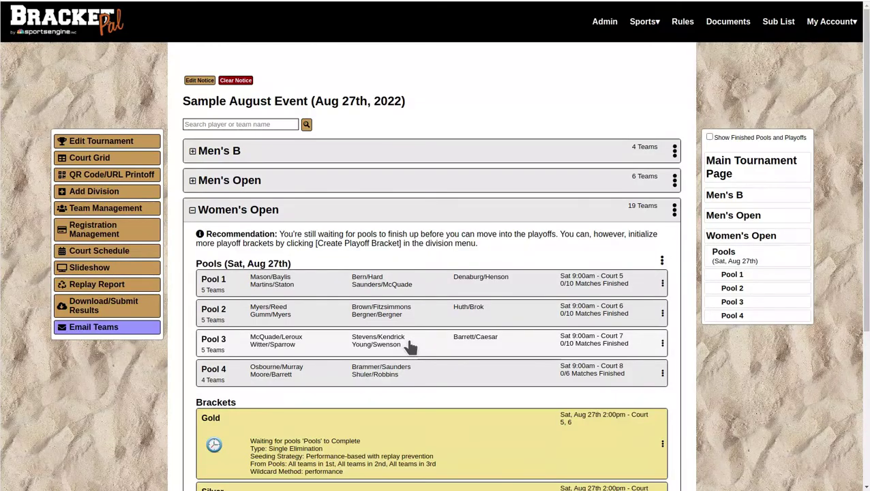
Open Pool 1 of the Women's Open division and go to Match 1 in its pool schedule
scroll(607, 315, "down", 2)
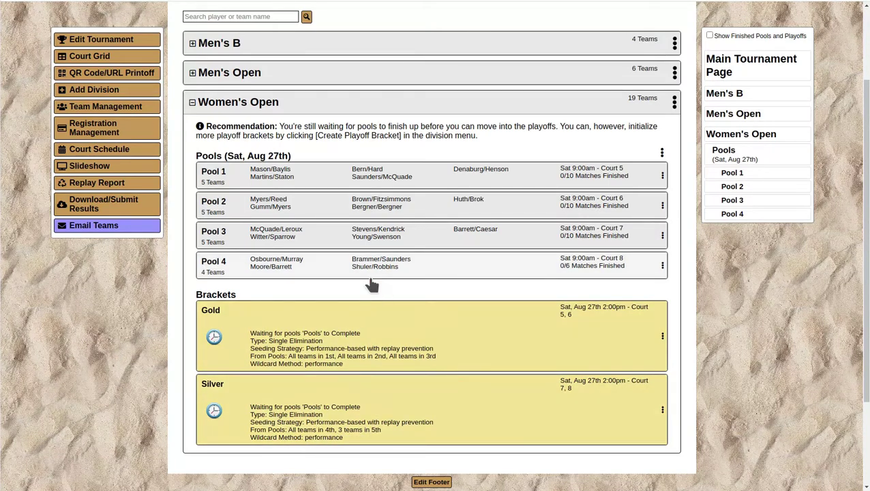
left_click(396, 189)
scroll(383, 285, "down", 3)
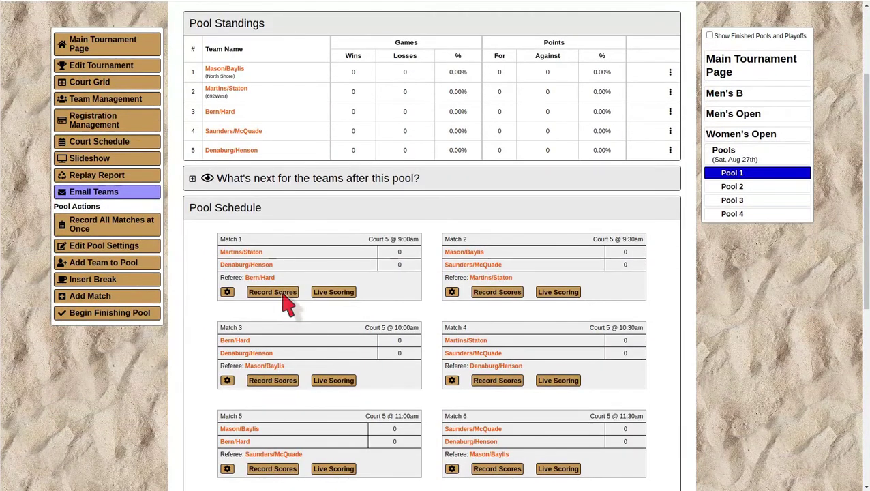
left_click(287, 295)
left_click(484, 283)
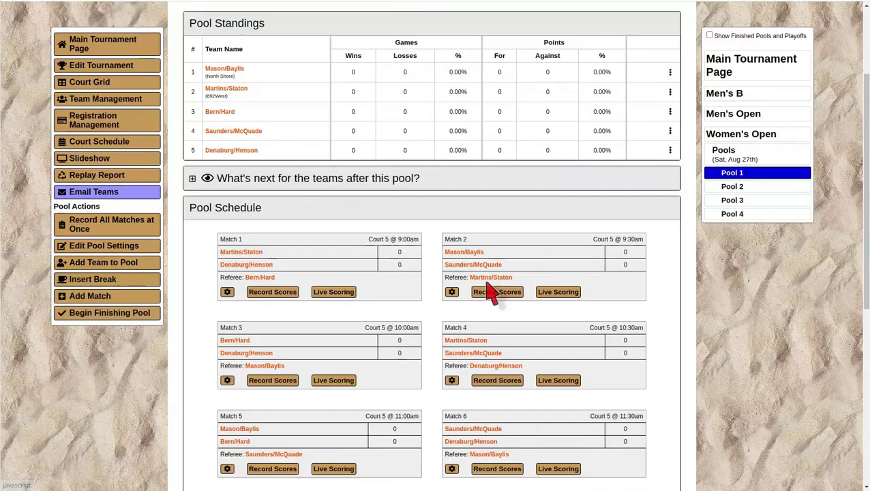
double_click(400, 265)
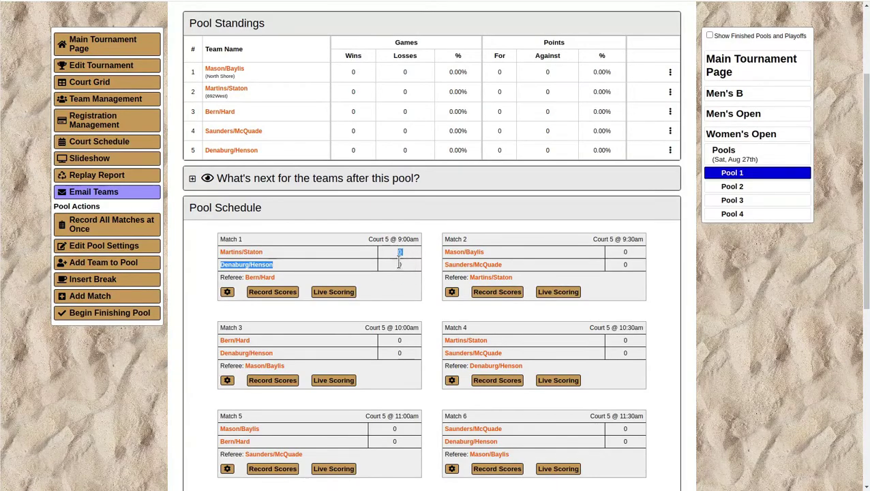
Record and save the Match 1 score as 21 for the first-listed team and 17 for the second
left_click(273, 292)
left_click(498, 229)
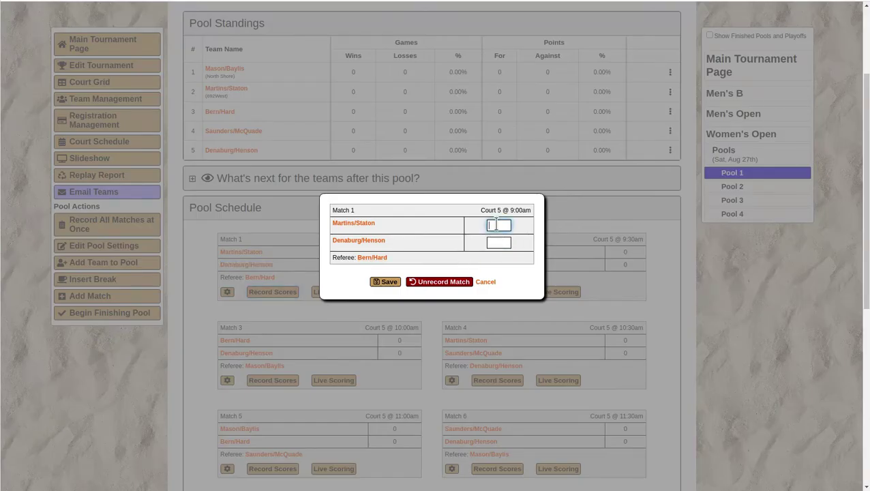
type("21")
key("Tab")
type("17")
left_click(386, 283)
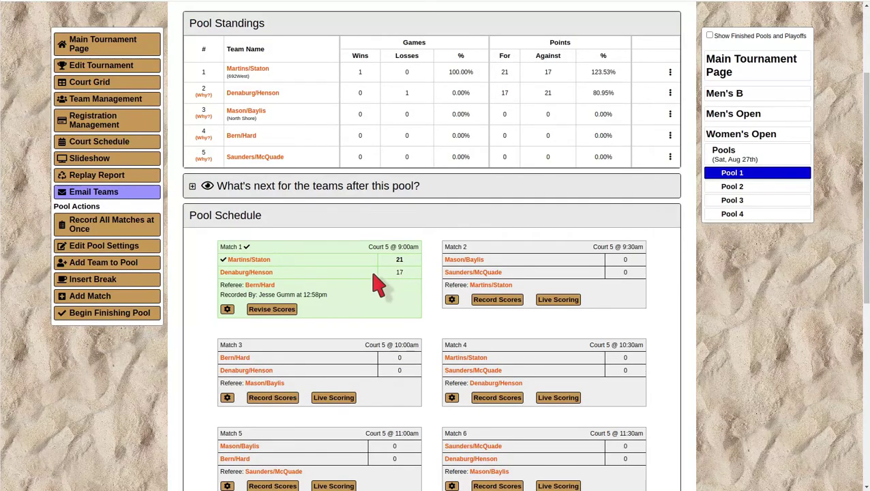
Open score entry for all Pool 1 matches at once and enter 21 to 17 for Match 2
left_click(140, 227)
left_click(370, 158)
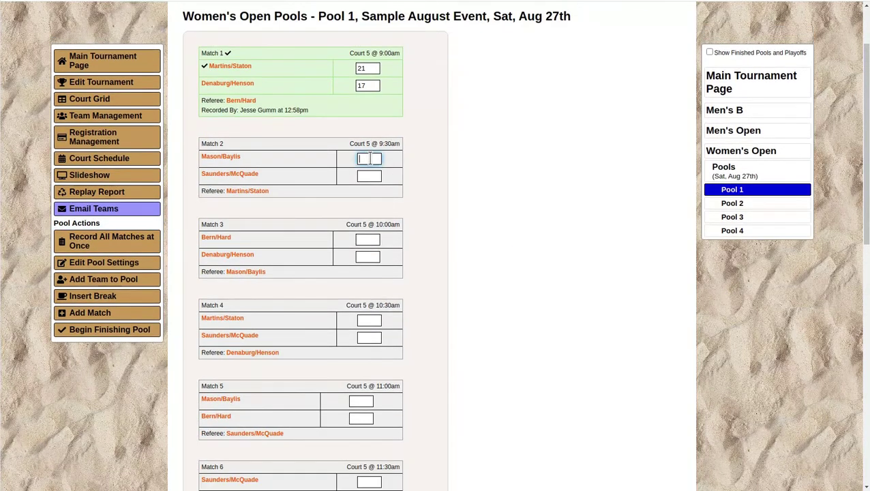
type("21")
key("Tab")
type("17")
Enter scores of 21 to 12 for Match 3 and 21 to 15 for Match 4
key("Tab")
type("21")
key("Tab")
type("61")
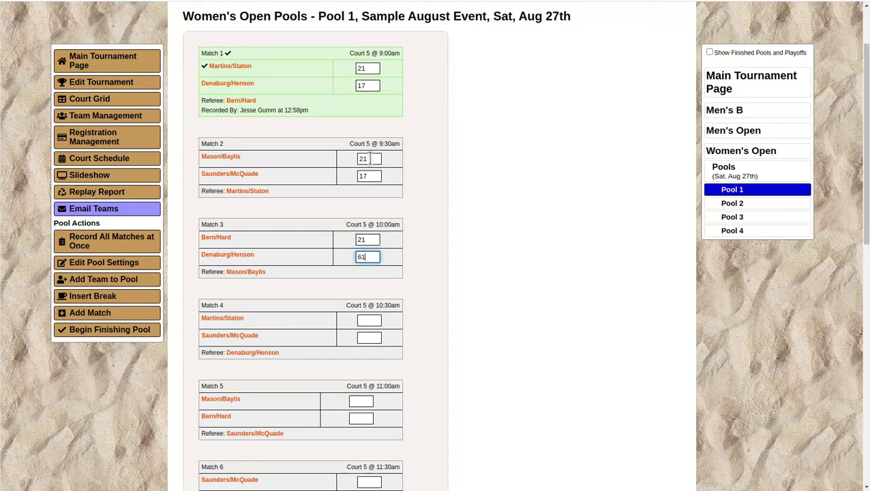
key("shift+Tab")
type("145")
key("Tab")
type("21")
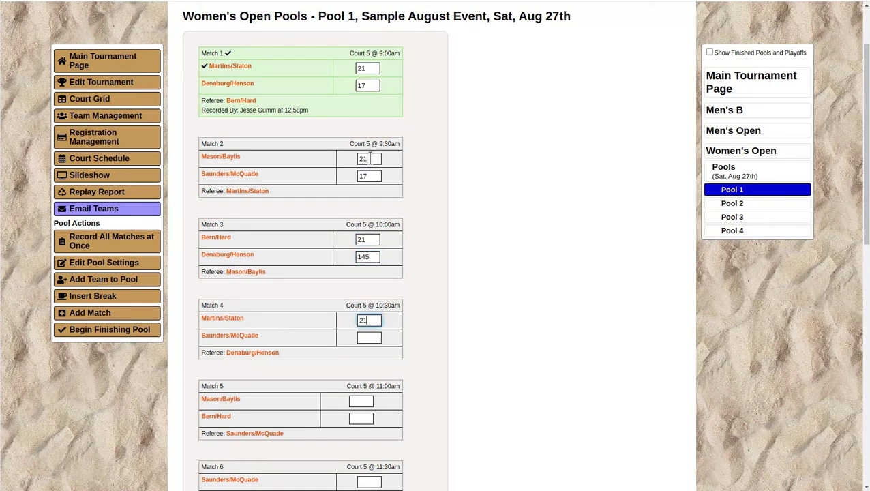
key("shift+Tab")
type("12")
key("Tab")
key("Tab")
type("15")
Enter scores of 21 to 17 for Match 5, 18 to 21 for Match 6 and 19 to 21 for Match 7
key("Tab")
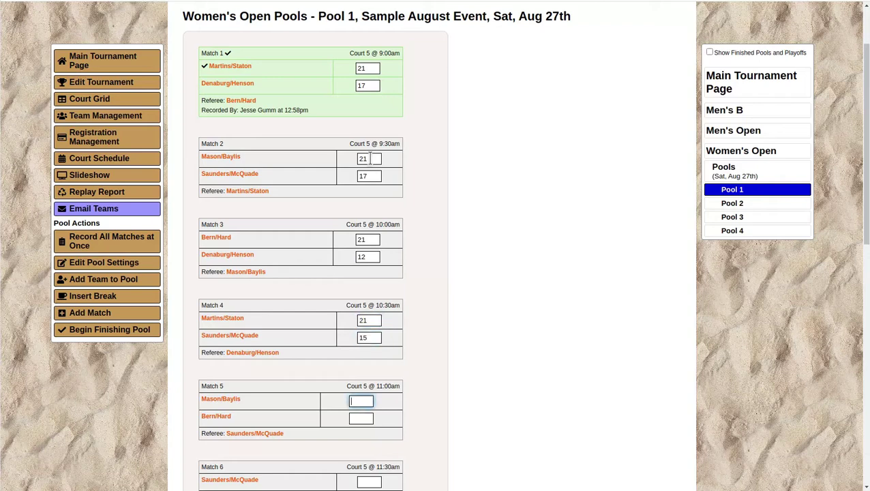
key("Tab")
type("21")
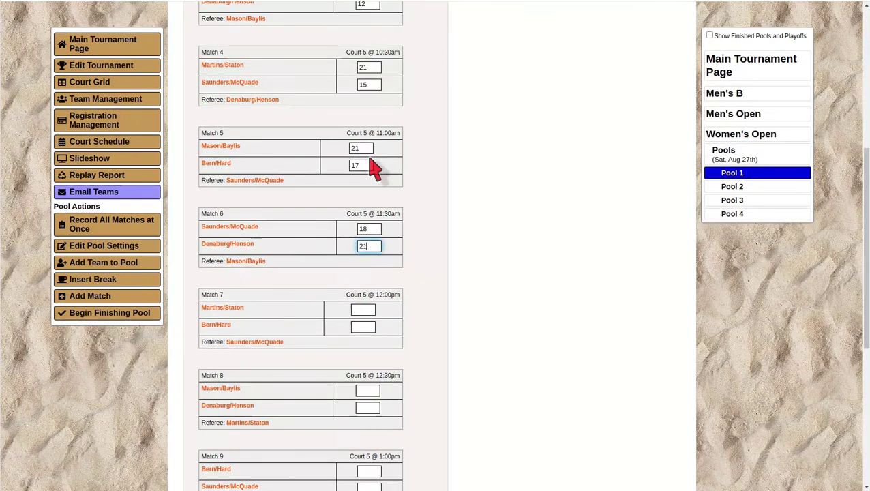
key("Tab")
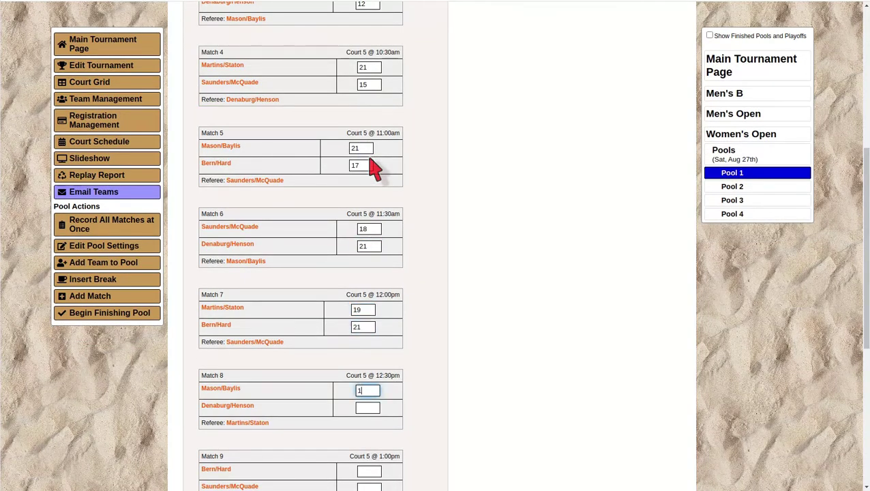
Enter scores of 21 to 16 for Match 8 and 21 to 17 for Matches 9 and 10, and save all Pool 1 scores
type("21")
key("Tab")
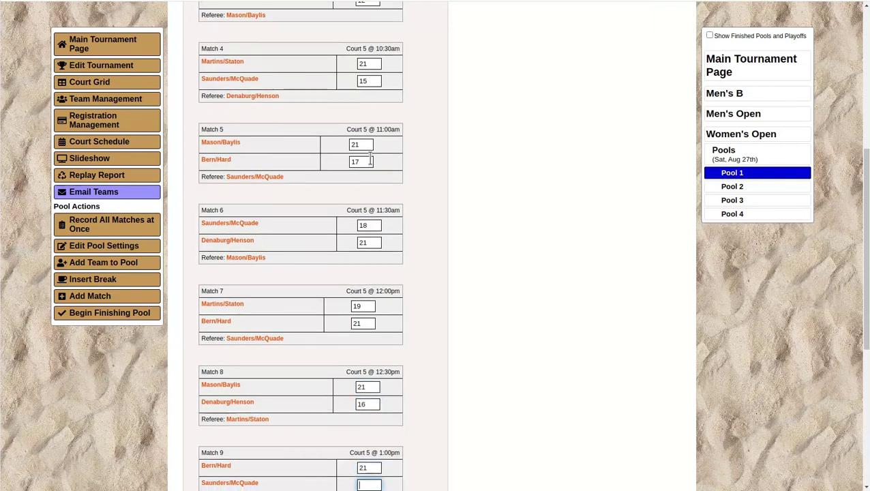
key("Tab")
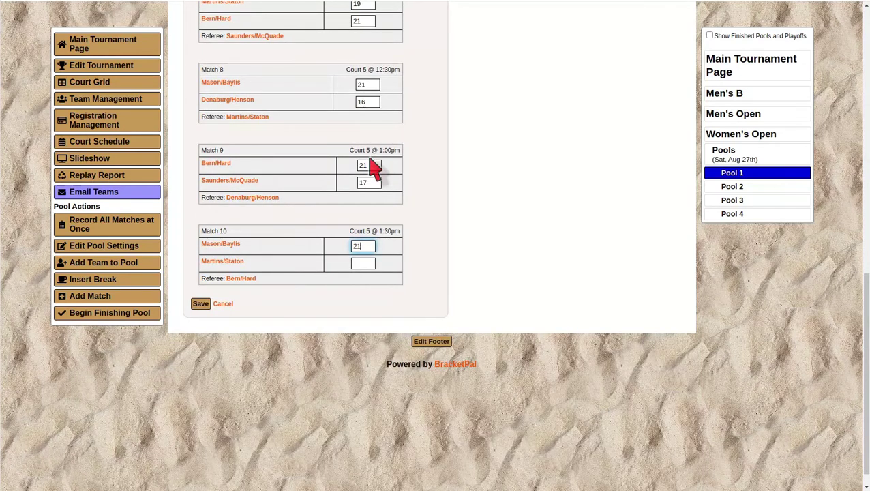
left_click(200, 304)
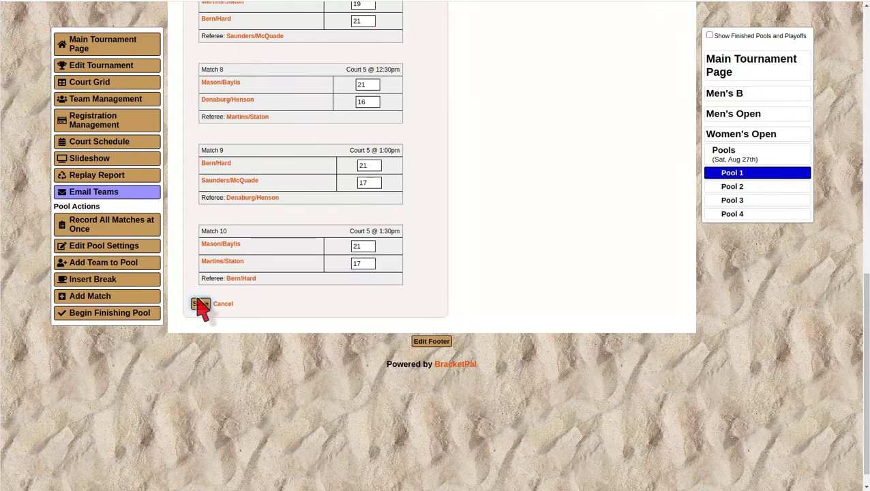
scroll(455, 141, "up", 2)
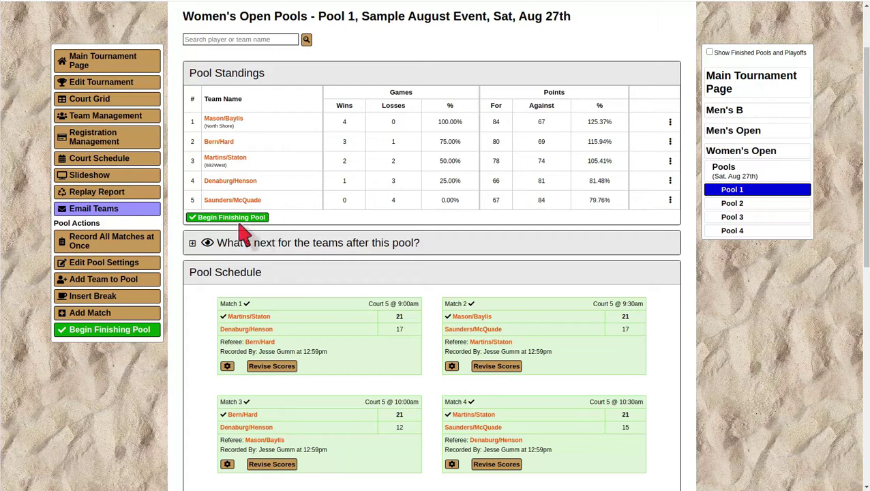
Open Pool 1 from the main tournament page and finish the pool, keeping the calculated team rankings
left_click(132, 68)
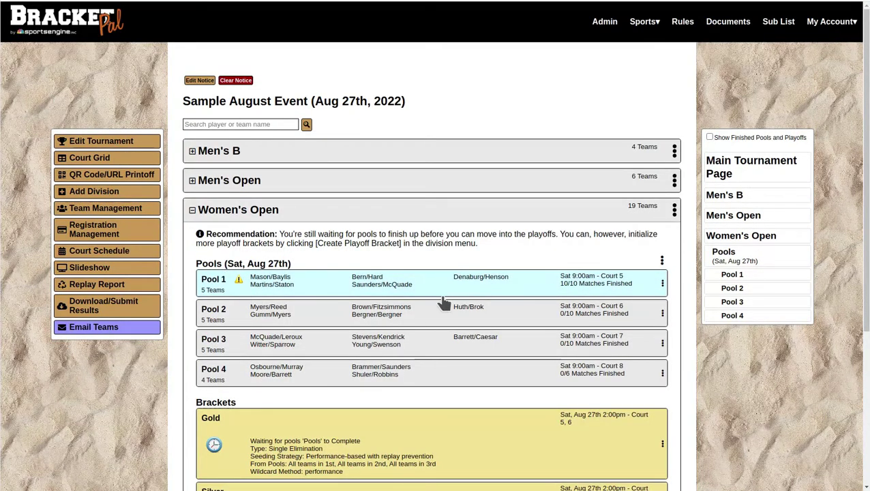
left_click(274, 283)
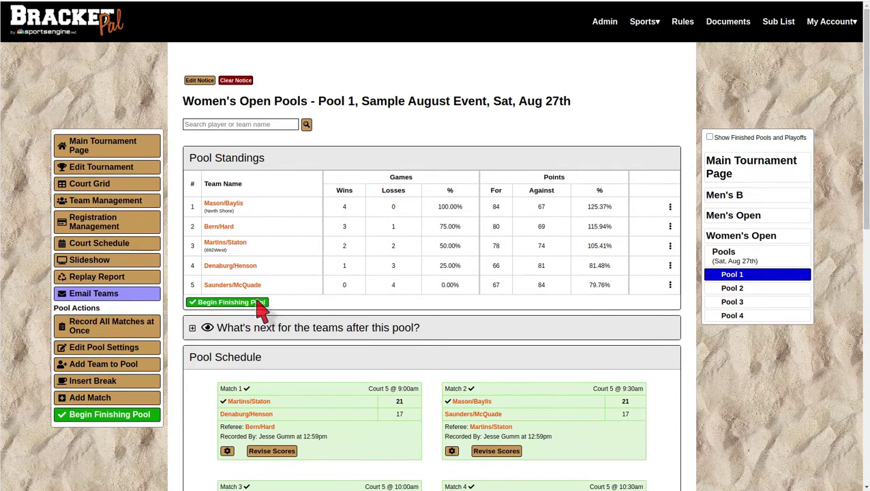
left_click(260, 304)
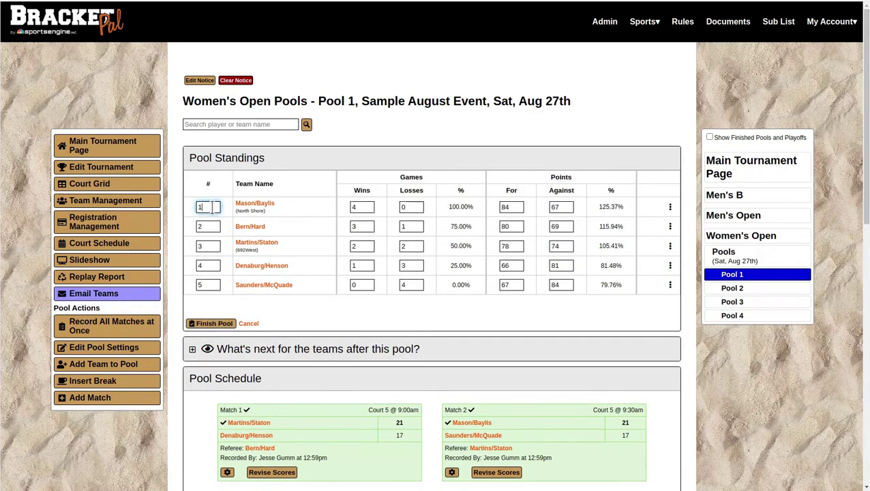
left_click(210, 227)
left_click(208, 247)
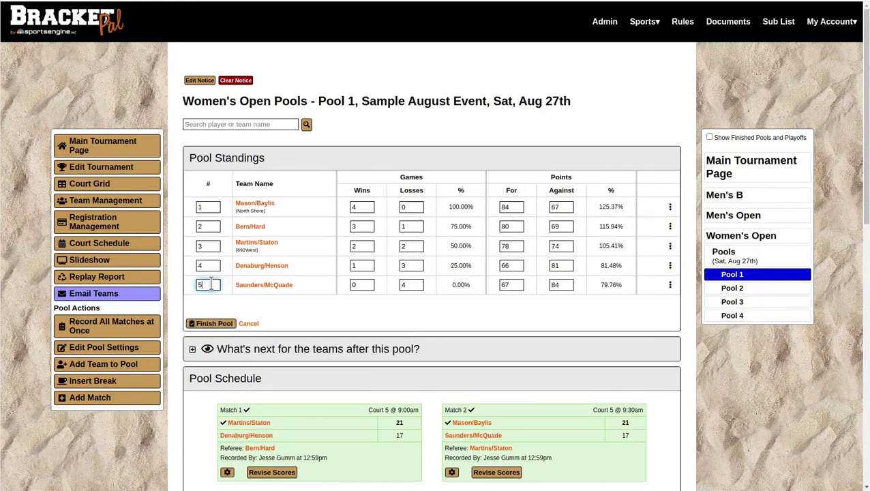
left_click(212, 323)
scroll(572, 227, "down", 3)
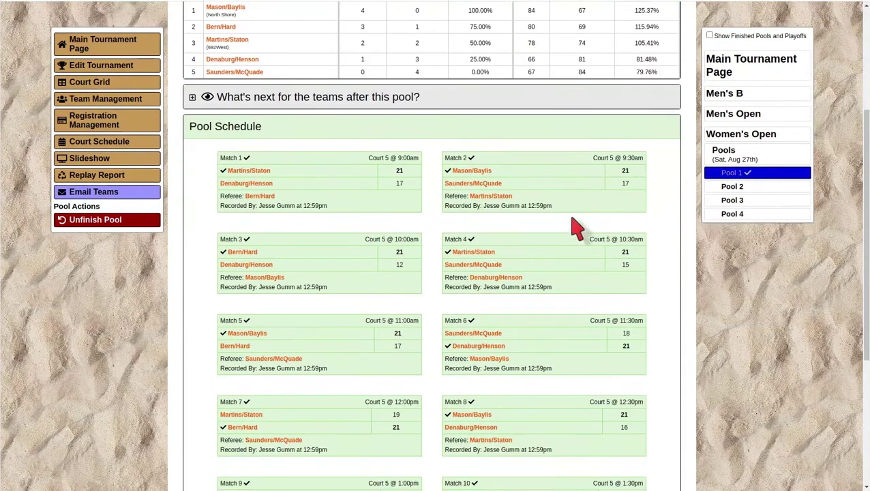
scroll(120, 48, "up", 3)
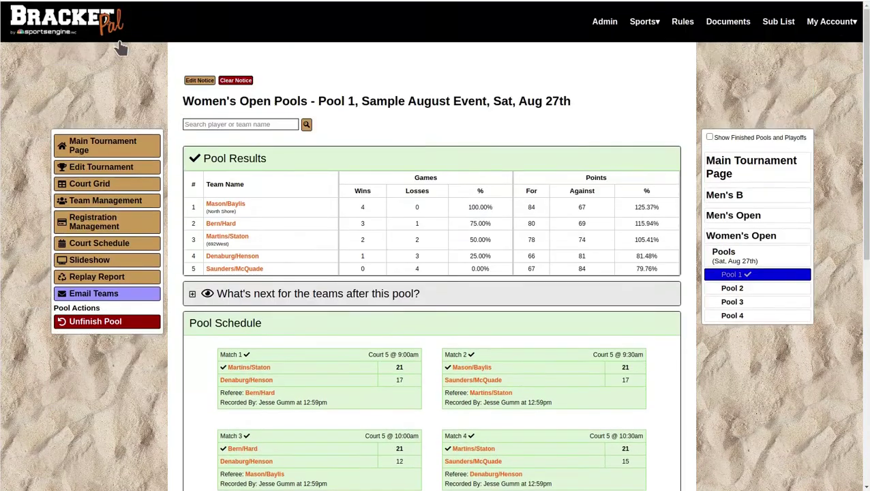
Finish Women's Open Pool 2 and Pool 3 without entering any match scores
left_click(766, 289)
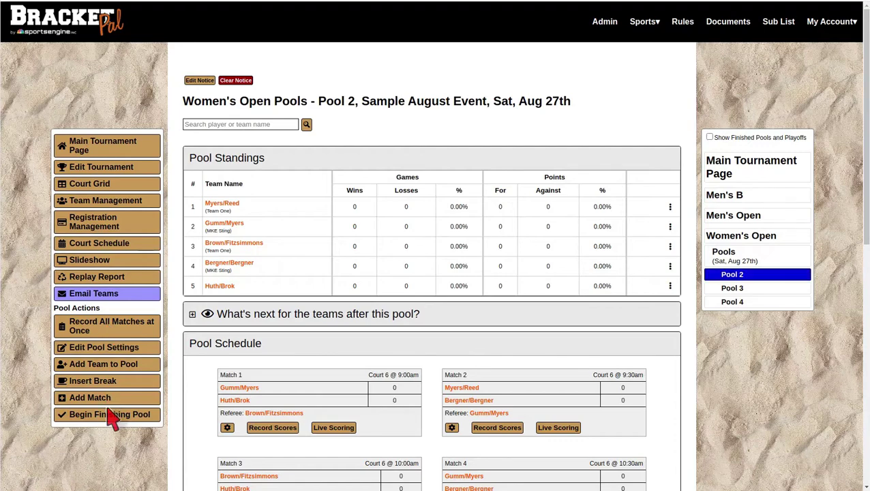
left_click(111, 414)
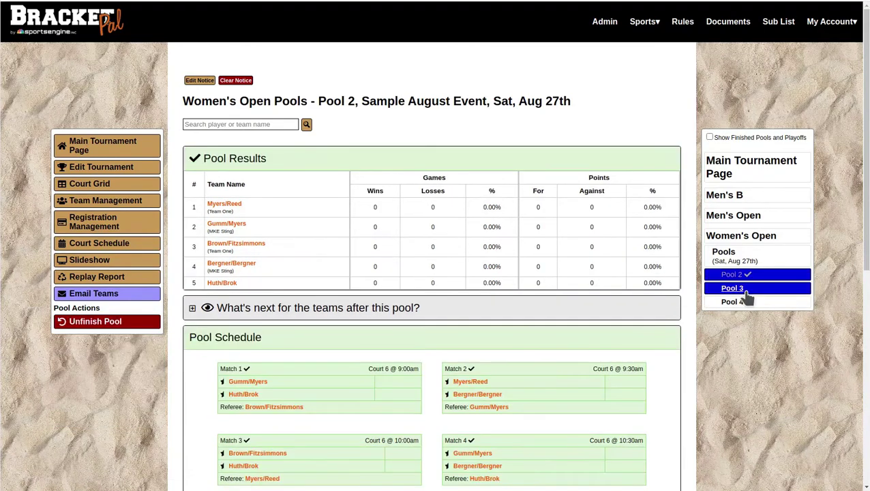
left_click(745, 294)
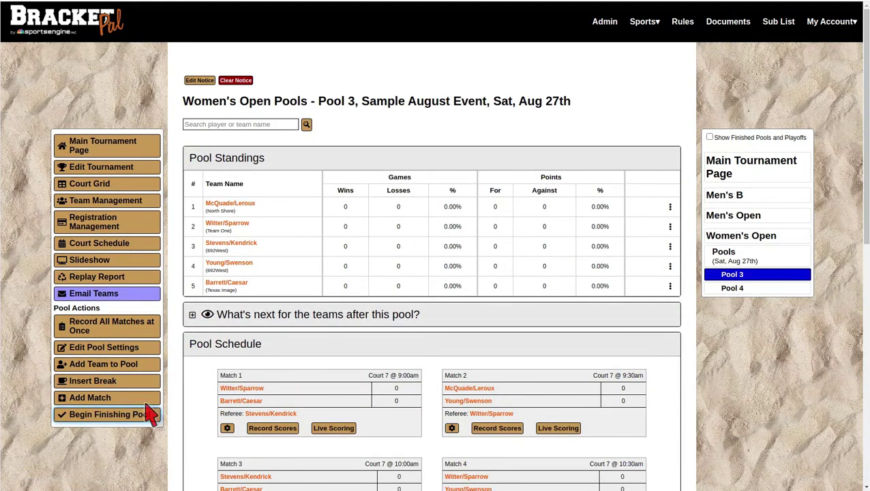
left_click(136, 414)
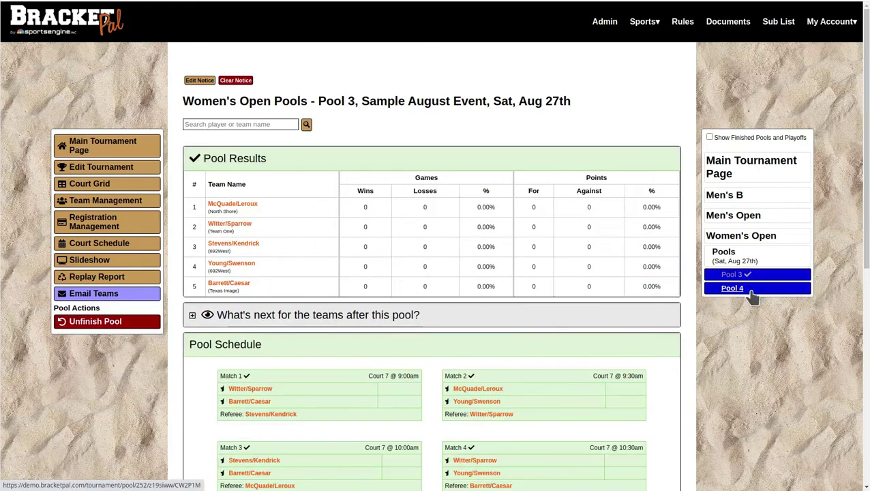
Finish Women's Open Pool 4 with its listed standings and no match scores
left_click(744, 292)
left_click(150, 418)
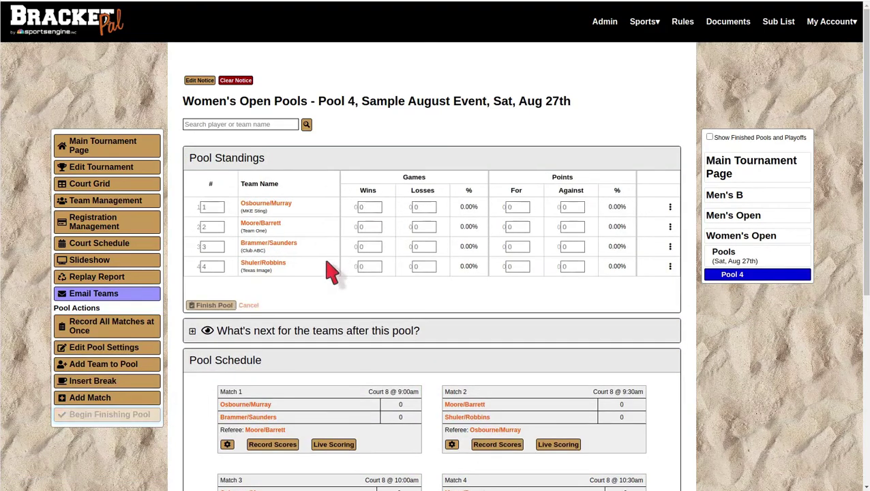
left_click(199, 305)
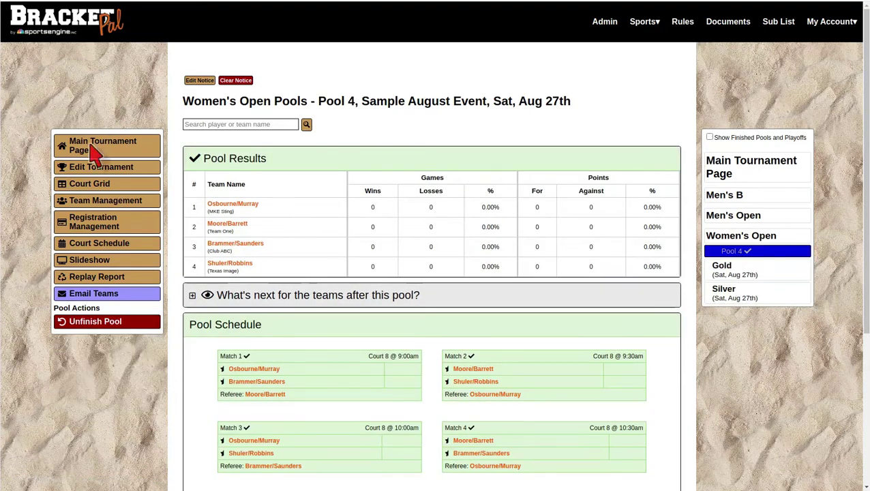
Auto-fill the Gold bracket's referees by Second Highest Seed on Court (Rest = Prev Loser) and publish the bracket
left_click(118, 147)
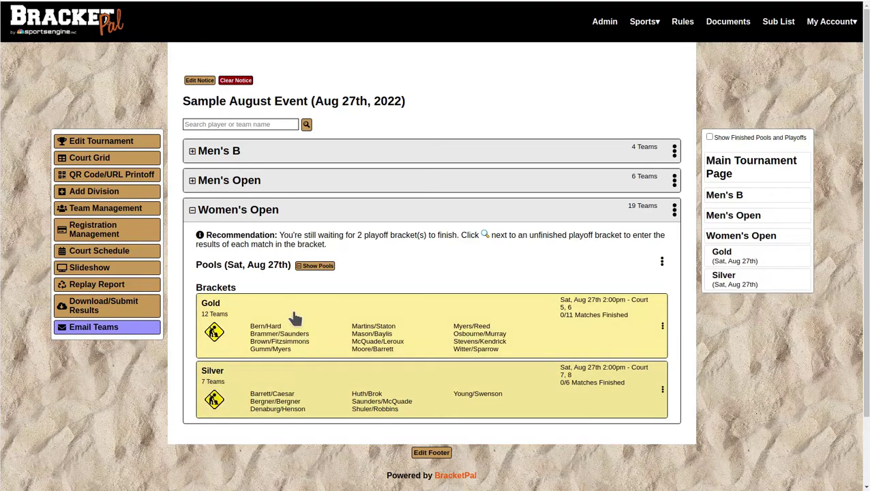
left_click(294, 314)
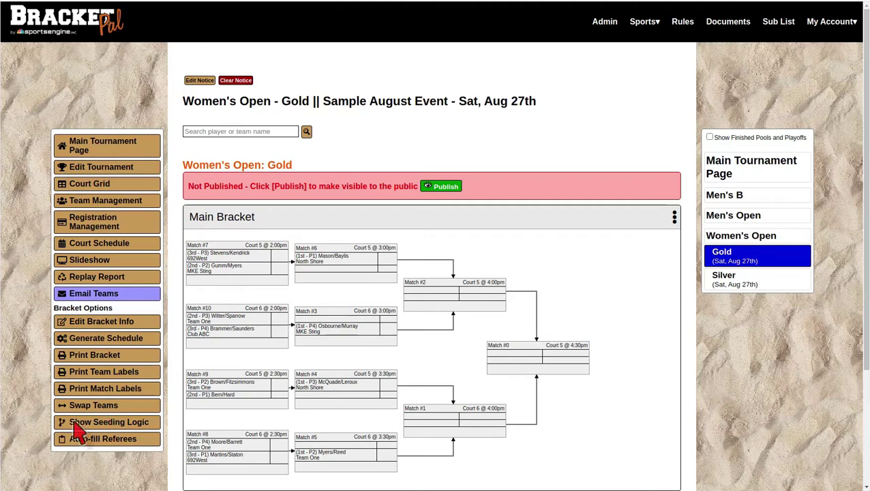
left_click(89, 439)
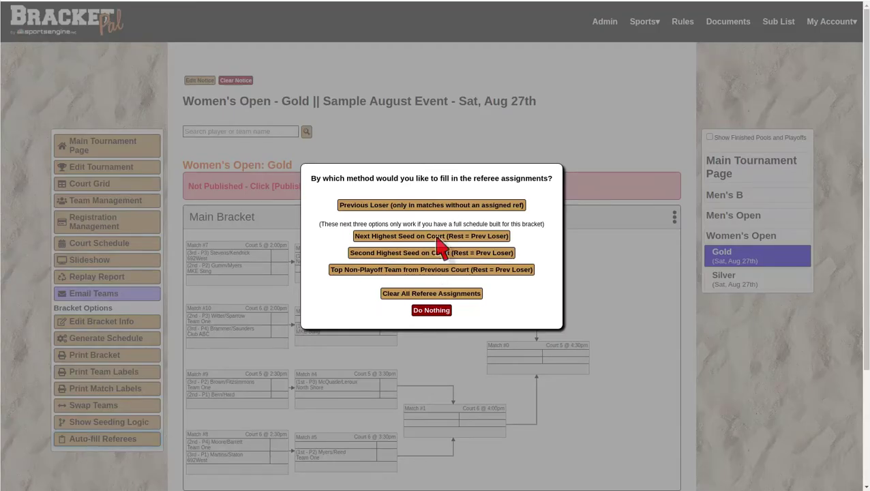
left_click(468, 253)
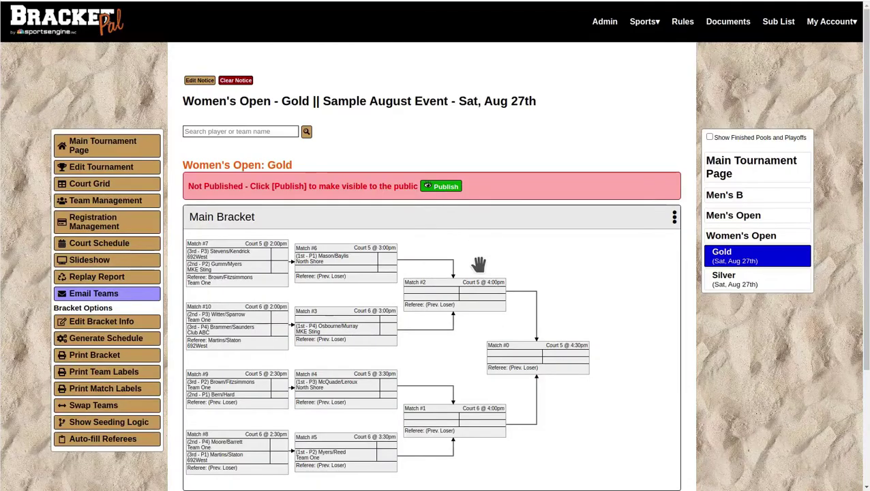
left_click(451, 190)
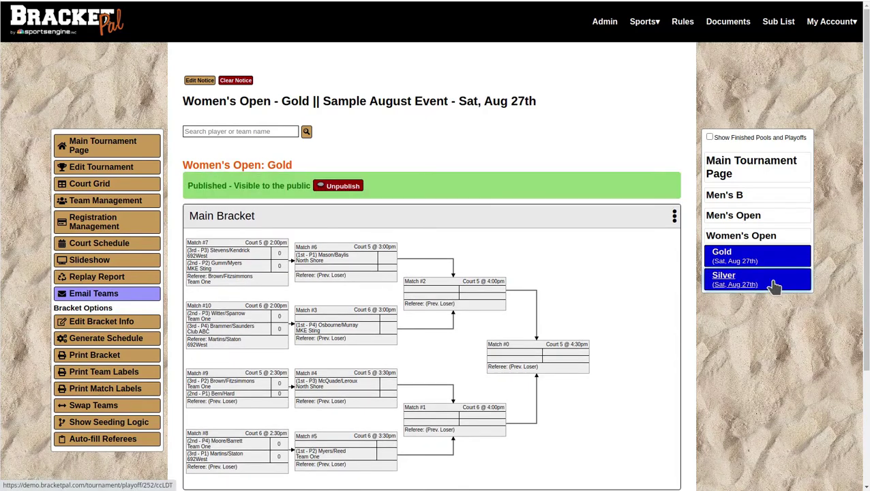
Auto-fill the referee assignments in the Women's Open Silver bracket and publish the bracket
left_click(769, 285)
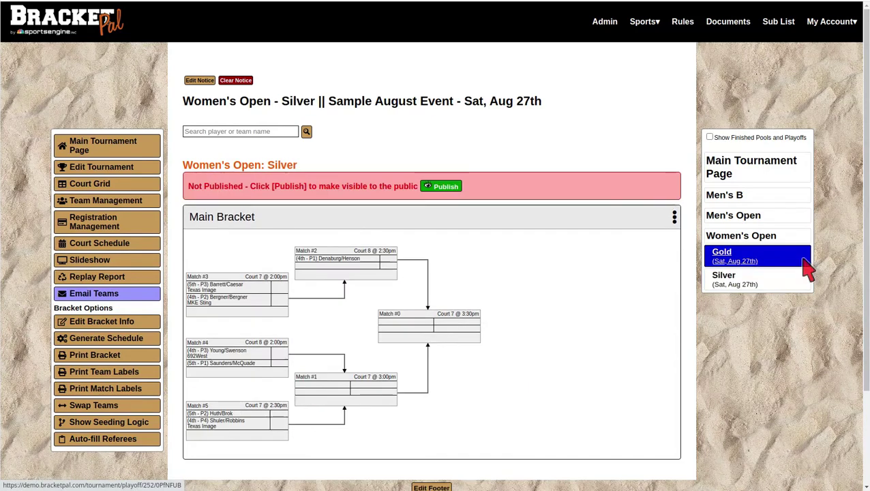
left_click(104, 443)
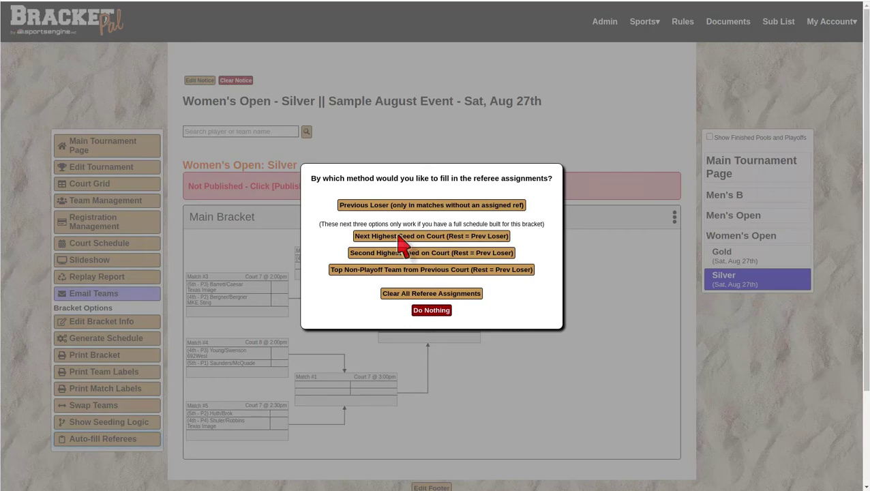
left_click(496, 270)
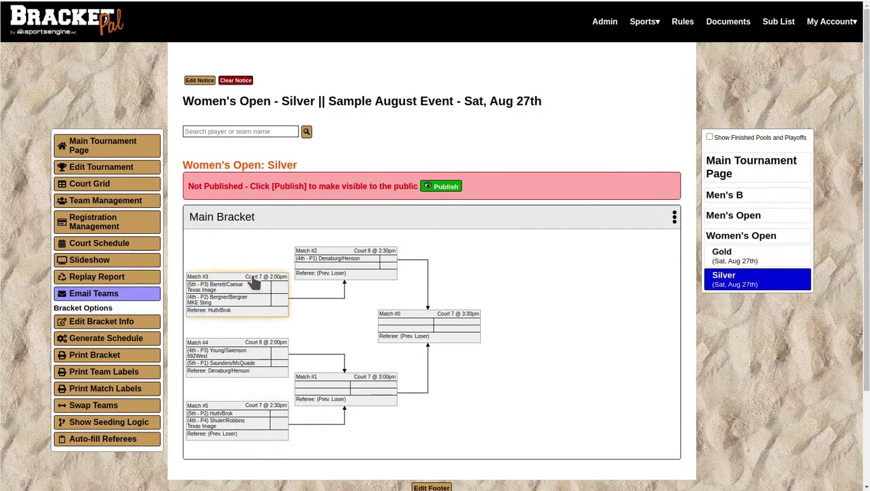
left_click(441, 186)
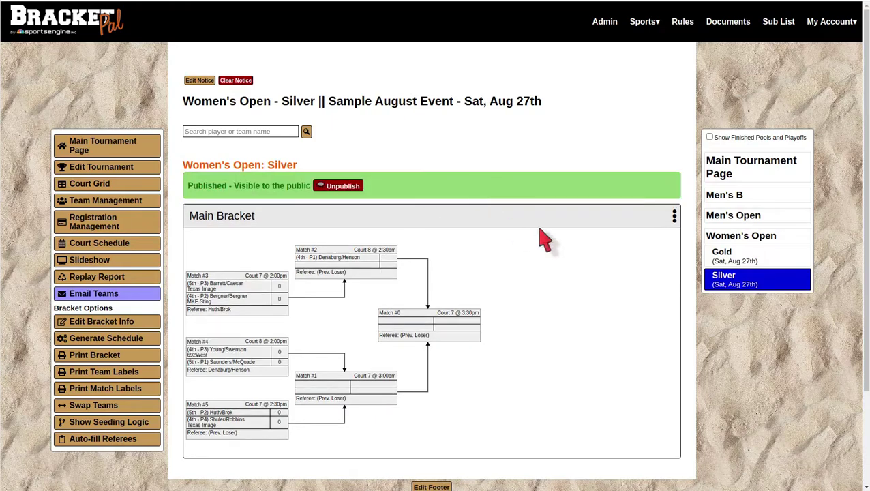
Return to the main tournament page, decline printing the playoff brackets, and reopen the Gold bracket
left_click(77, 150)
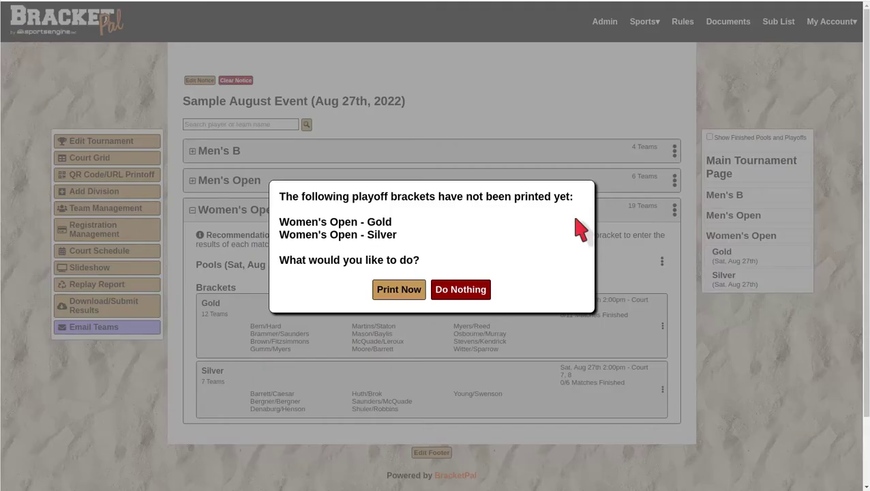
left_click(480, 293)
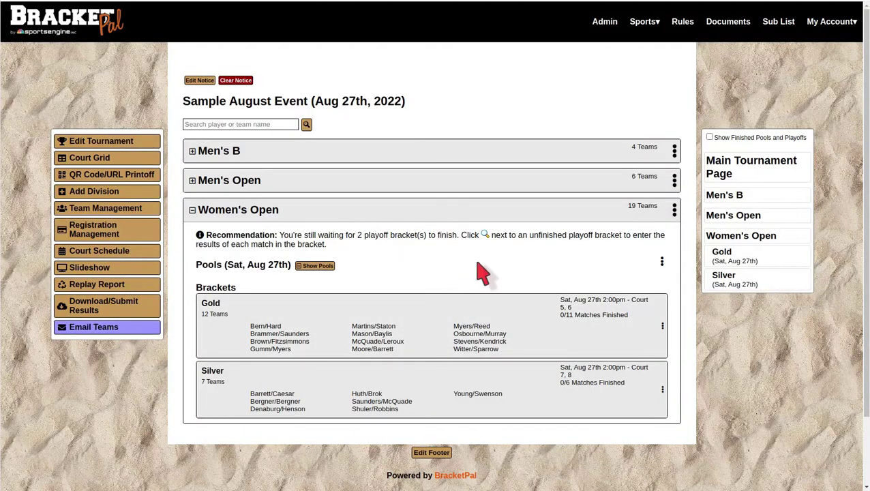
left_click(356, 346)
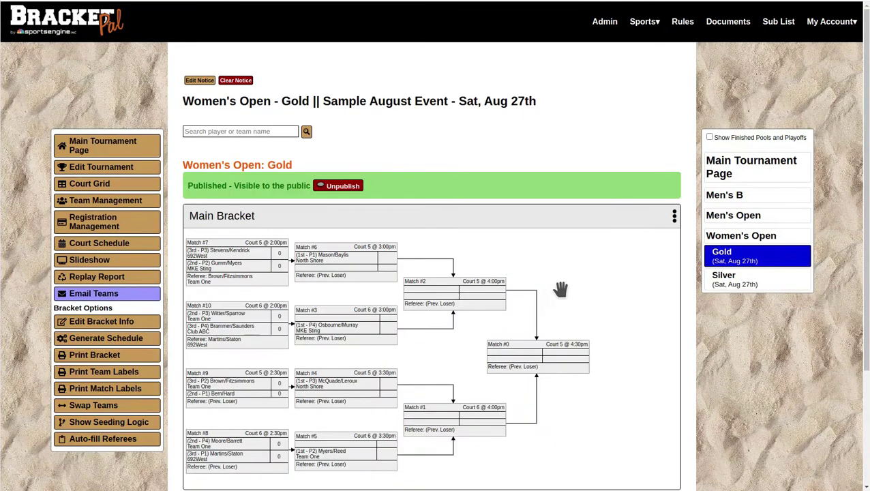
Record and save Gold bracket Match #7 as a 21 to 17 win for the first-listed team
left_click(279, 275)
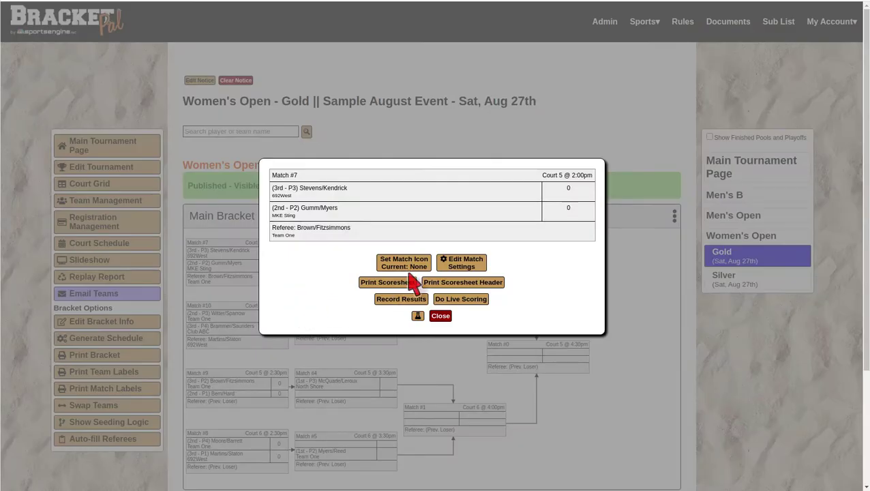
left_click(440, 317)
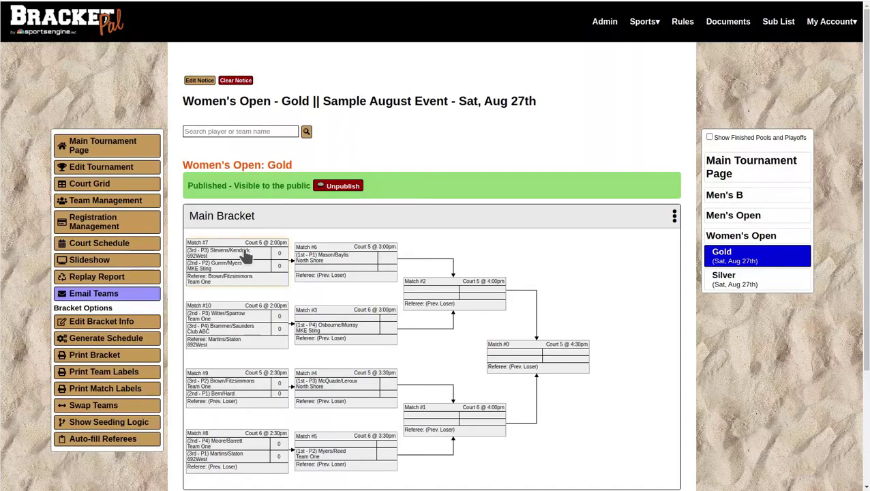
left_click(258, 285)
left_click(407, 299)
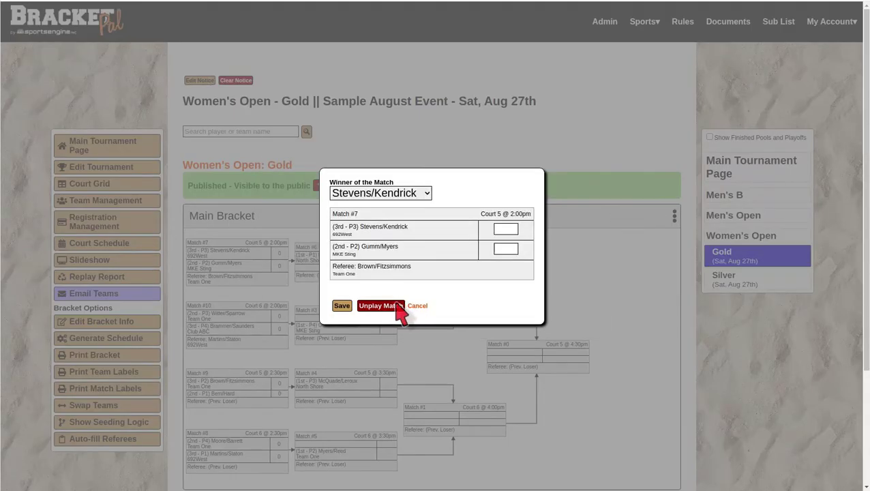
left_click(508, 228)
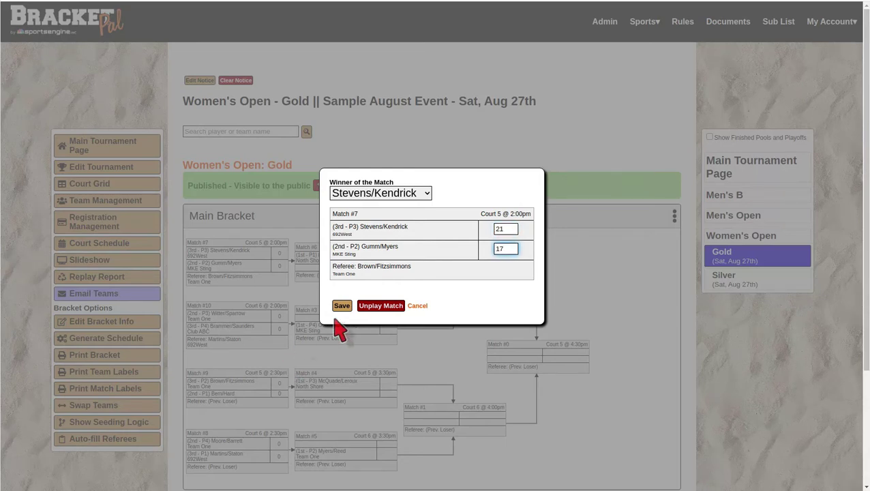
left_click(342, 306)
Record and save the second-listed team as winner of Gold bracket Match #10, leaving the scores blank
left_click(283, 333)
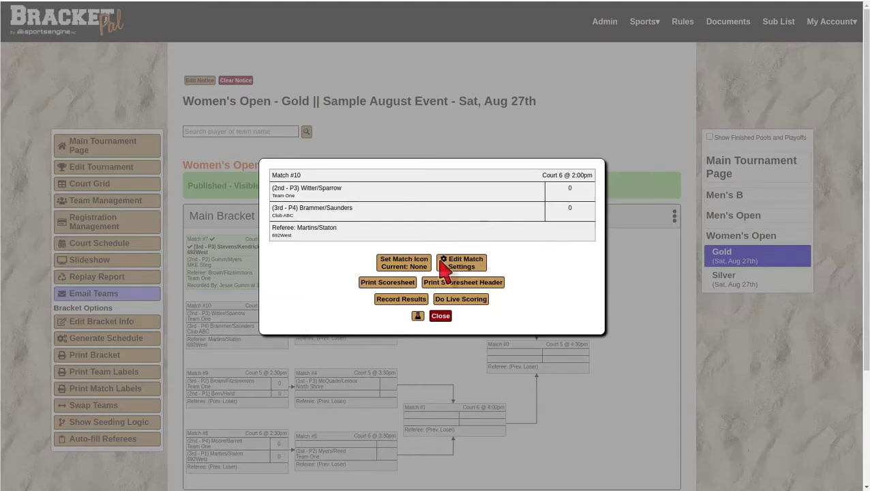
left_click(408, 300)
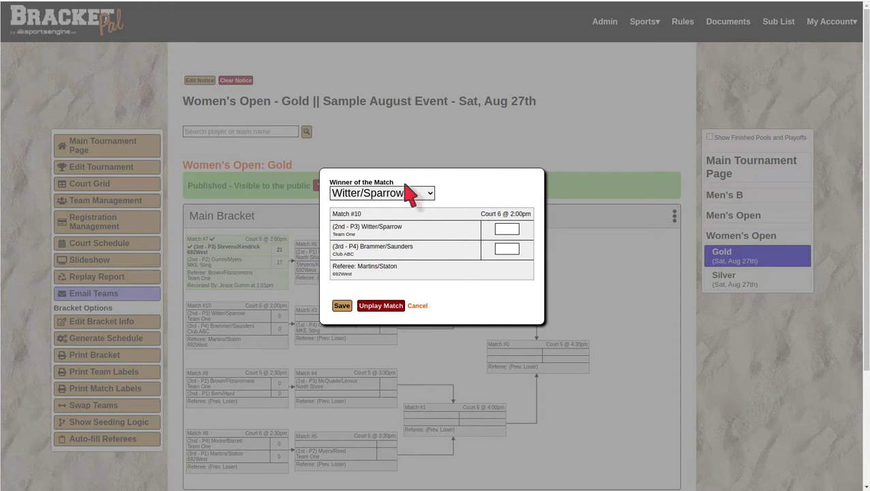
left_click(410, 193)
left_click(393, 221)
left_click(341, 306)
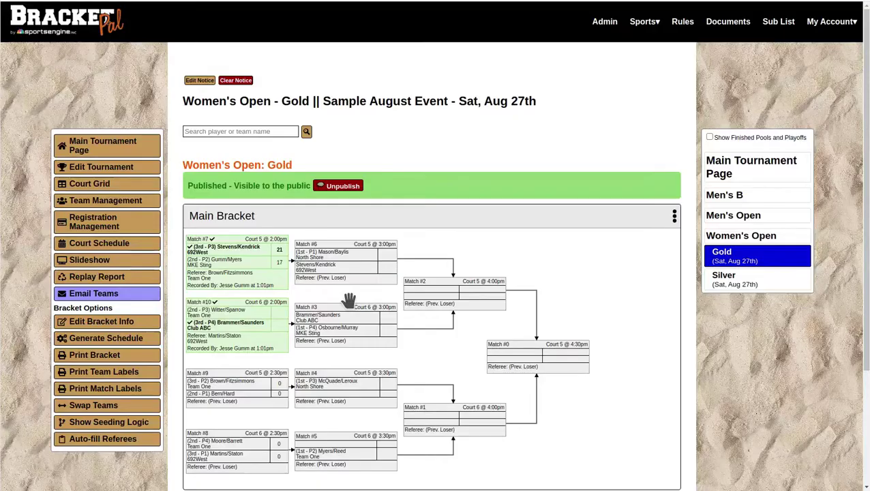
Try to record Gold bracket Match #9 with the first-listed team as winner and scores of 17 and 21
left_click(279, 389)
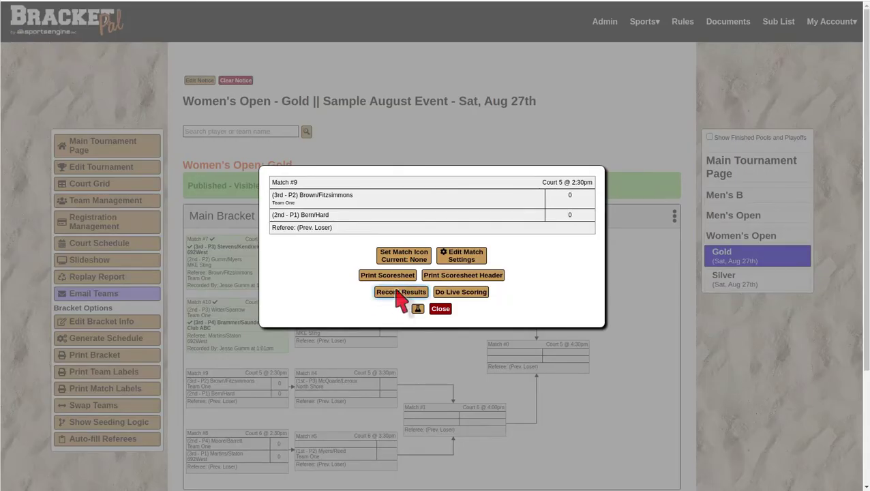
left_click(401, 295)
left_click(411, 199)
left_click(391, 216)
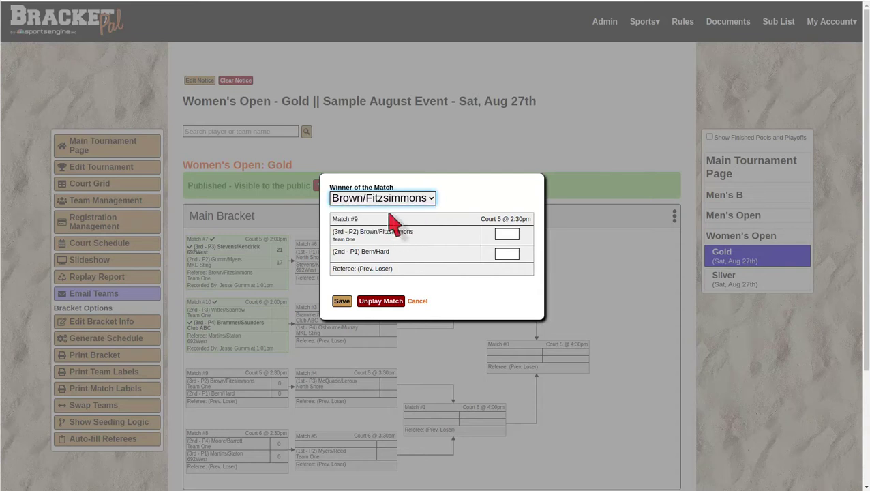
left_click(501, 234)
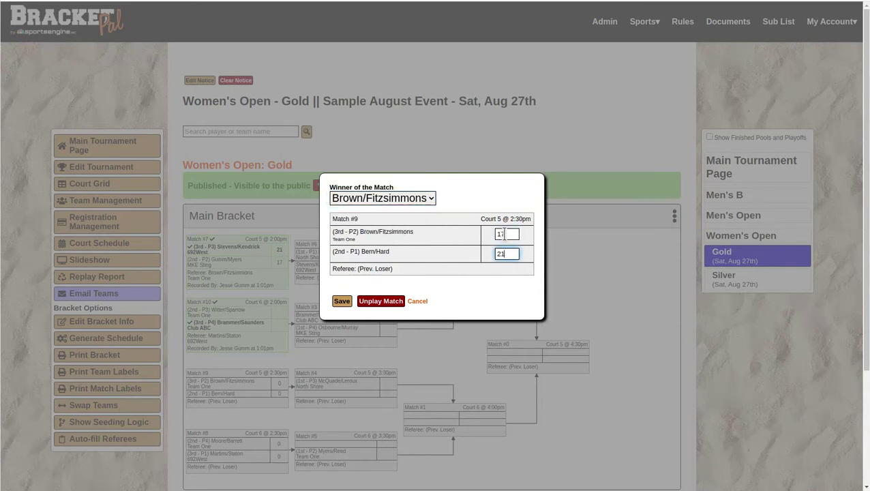
left_click(342, 300)
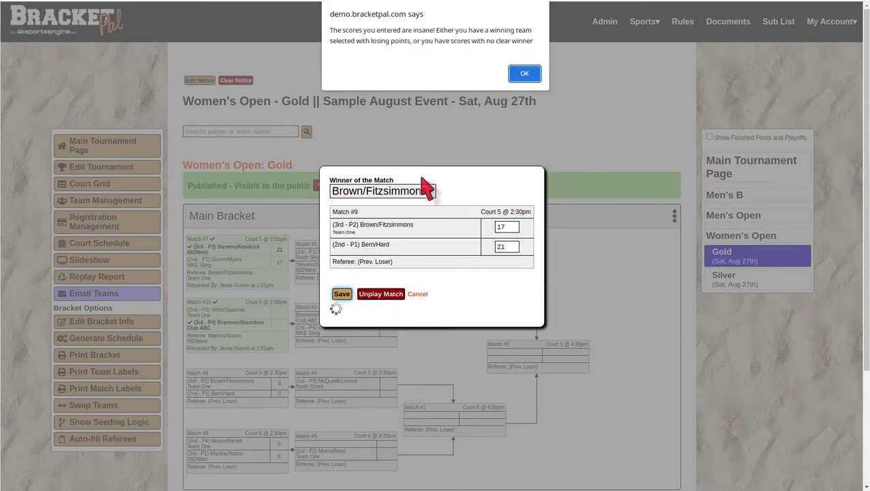
left_click(525, 74)
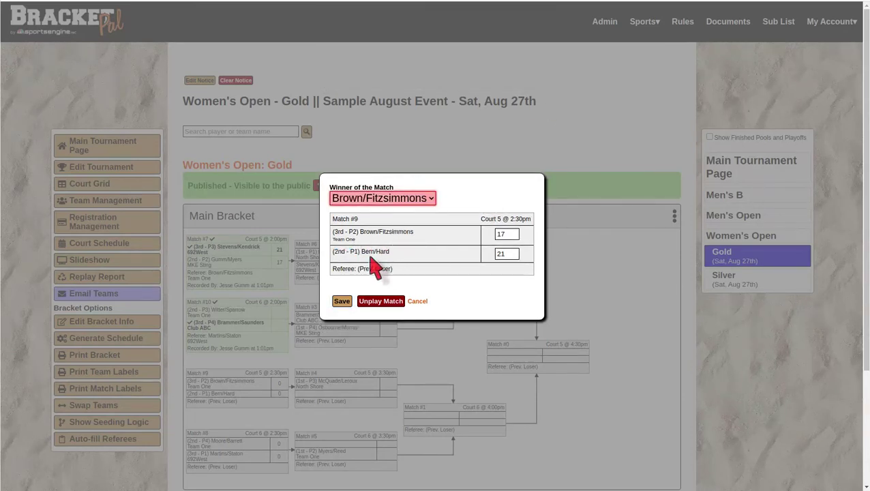
Change the winner of Gold bracket Match #9 to the second-listed team and save the result
left_click_drag(361, 252, 389, 252)
left_click(508, 234)
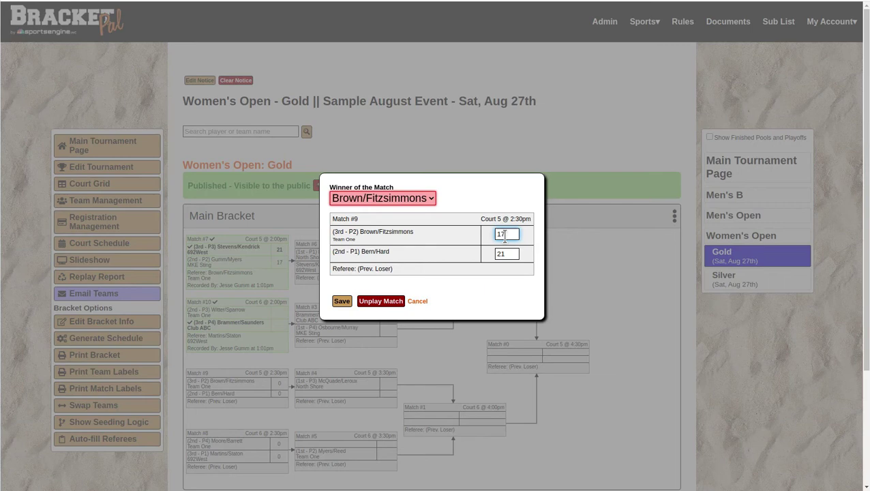
left_click(415, 199)
left_click(422, 198)
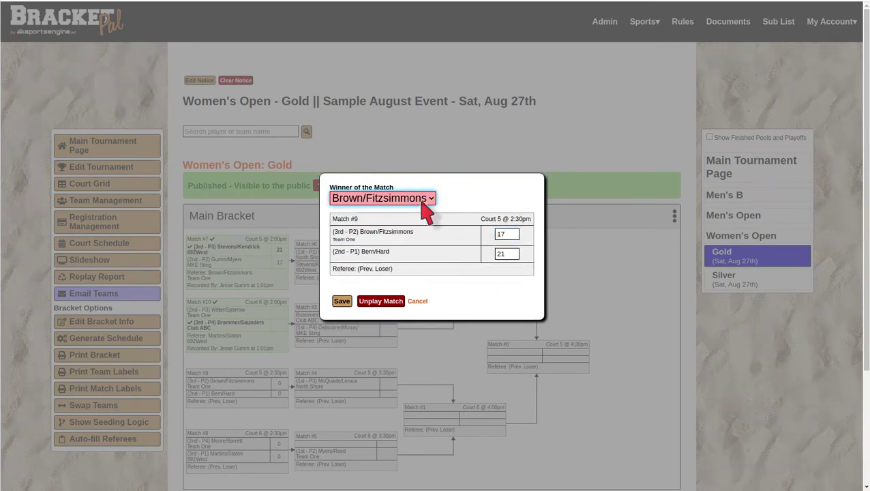
left_click(417, 202)
left_click(357, 225)
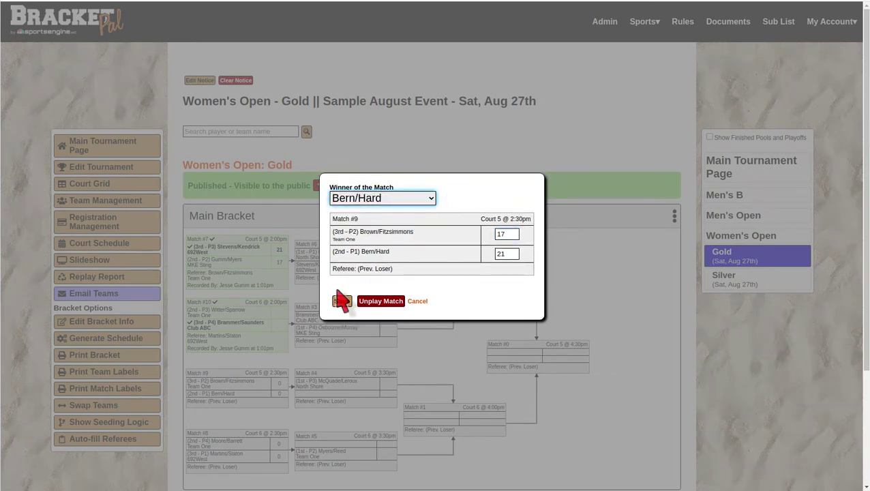
left_click(342, 301)
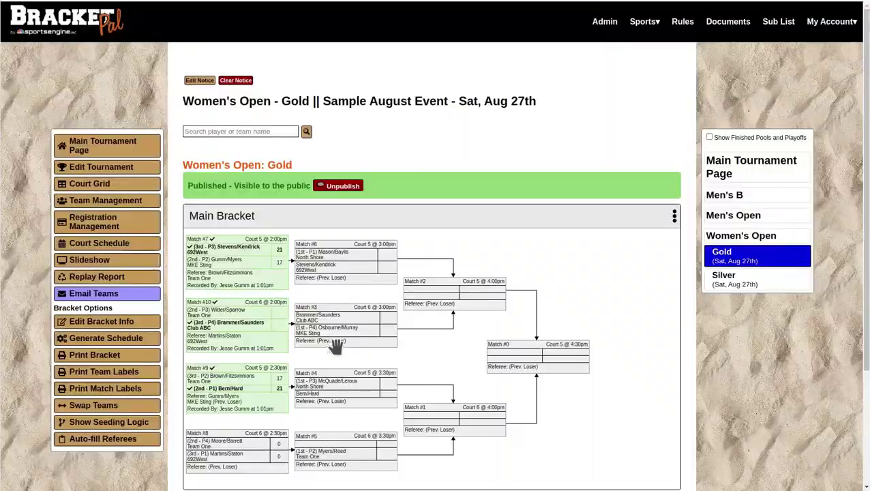
Record and save the first-listed team as winner of Gold bracket Match #8, leaving the scores blank
left_click(255, 468)
left_click(401, 301)
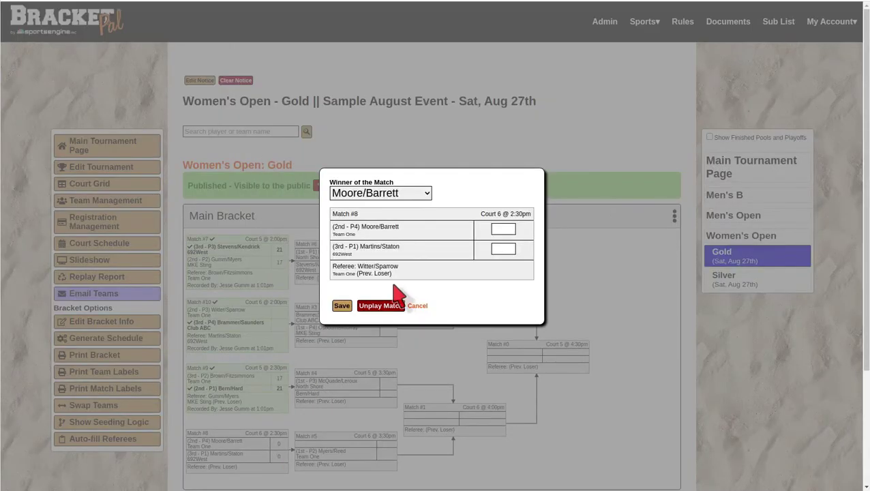
left_click(341, 305)
Record and save the first-listed teams as winners of Gold bracket Matches #6 and #3, leaving the scores blank
left_click(349, 270)
left_click(389, 300)
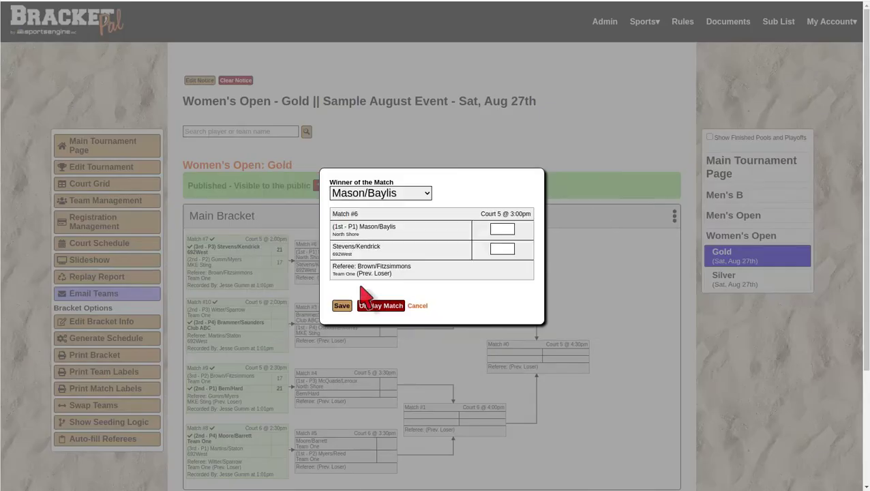
left_click(341, 303)
left_click(378, 341)
left_click(392, 300)
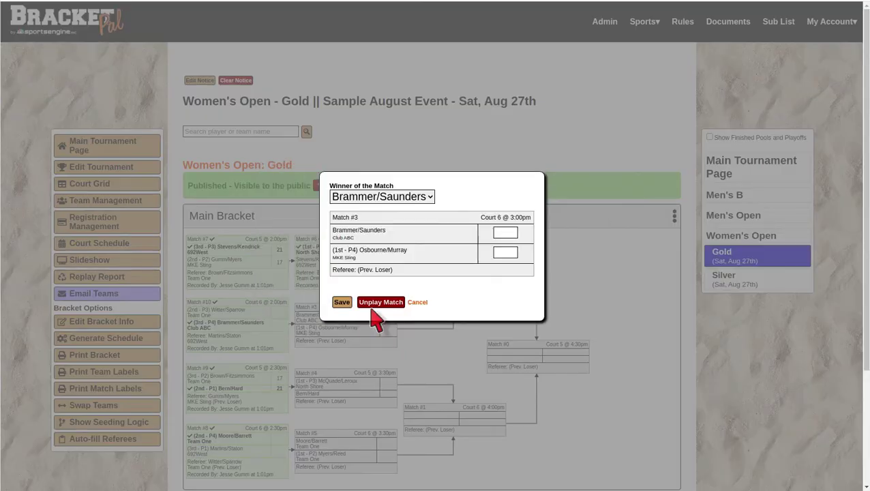
left_click(342, 304)
Record and save the first-listed teams as winners of Gold bracket Matches #4 and #5, leaving the scores blank
left_click(360, 402)
left_click(399, 292)
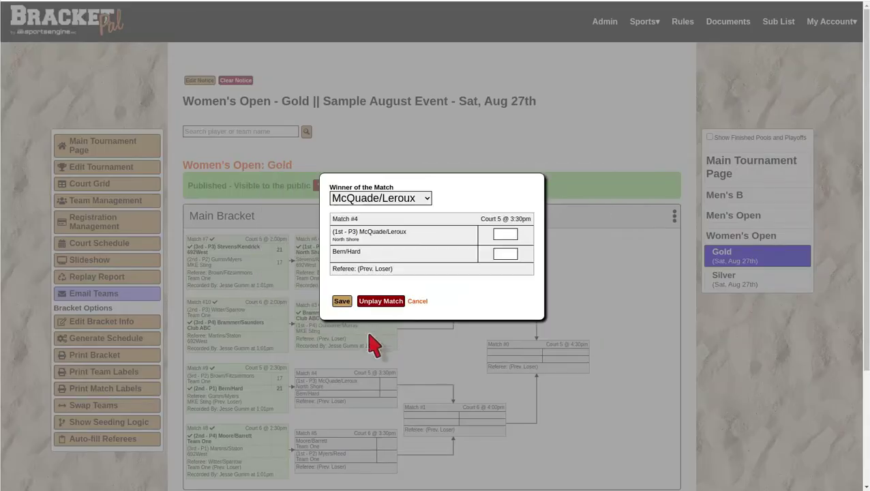
left_click(342, 303)
left_click(359, 439)
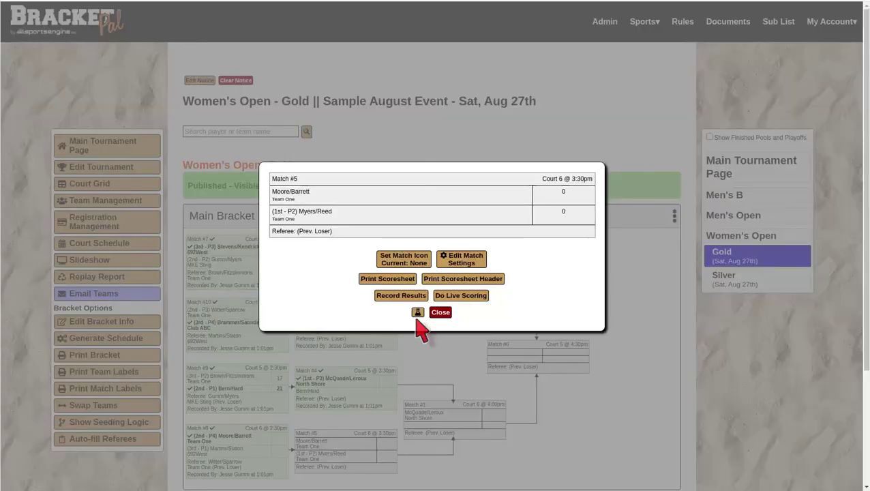
left_click(399, 300)
left_click(342, 305)
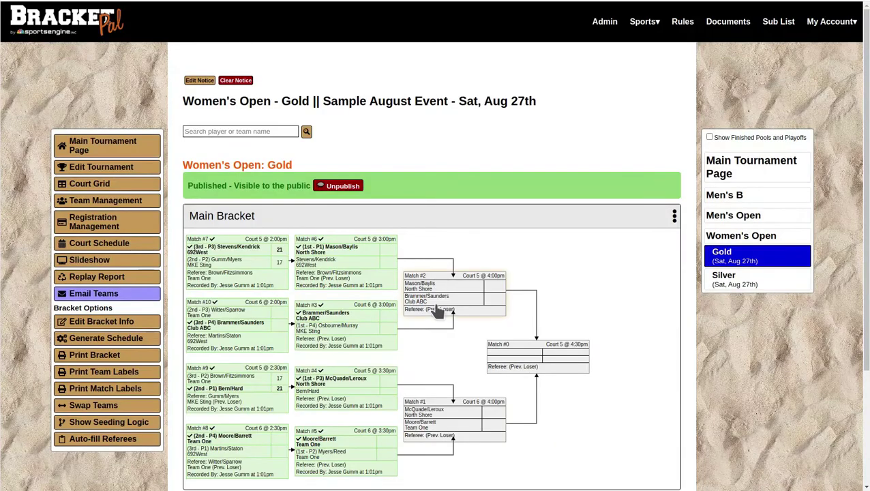
Record and save the first-listed teams as winners of the Gold semifinals, Matches #2 and #1, without scores
left_click(437, 307)
left_click(398, 298)
left_click(342, 302)
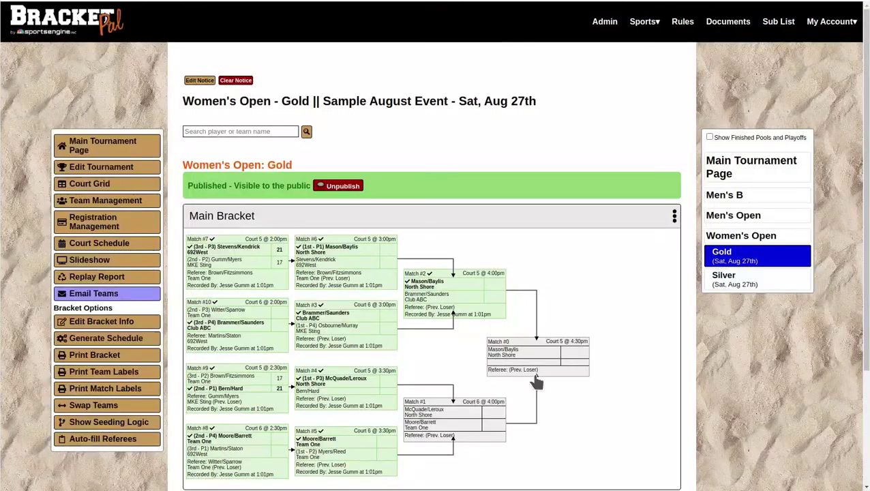
left_click(495, 405)
left_click(399, 298)
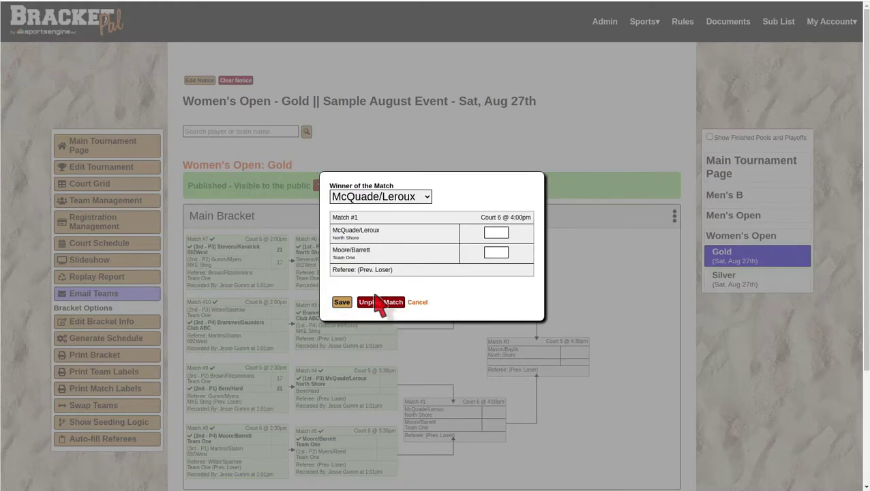
left_click(342, 302)
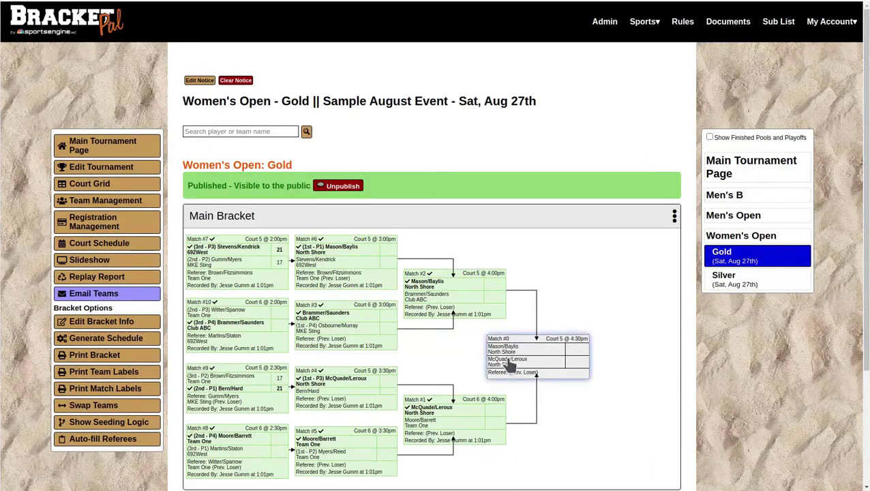
Record and save the first-listed team as winner of the Gold final, Match #0, leaving the scores blank
left_click(508, 358)
left_click(402, 296)
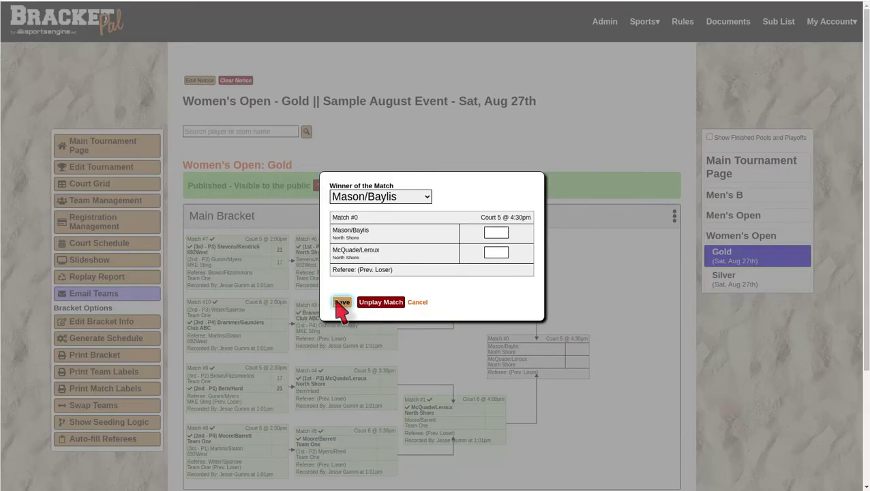
left_click(342, 302)
Open the Silver bracket and save the first-listed teams as winners of Matches #3 and #4 without scores
left_click(730, 280)
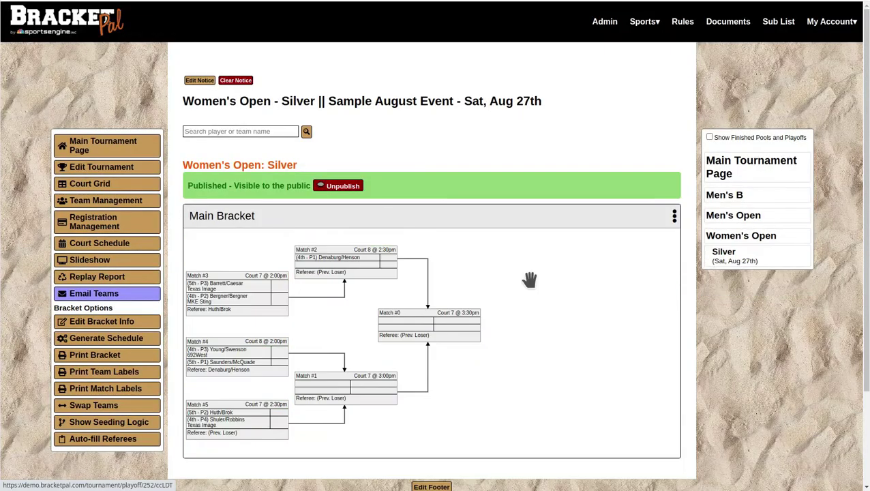
left_click(242, 310)
left_click(401, 295)
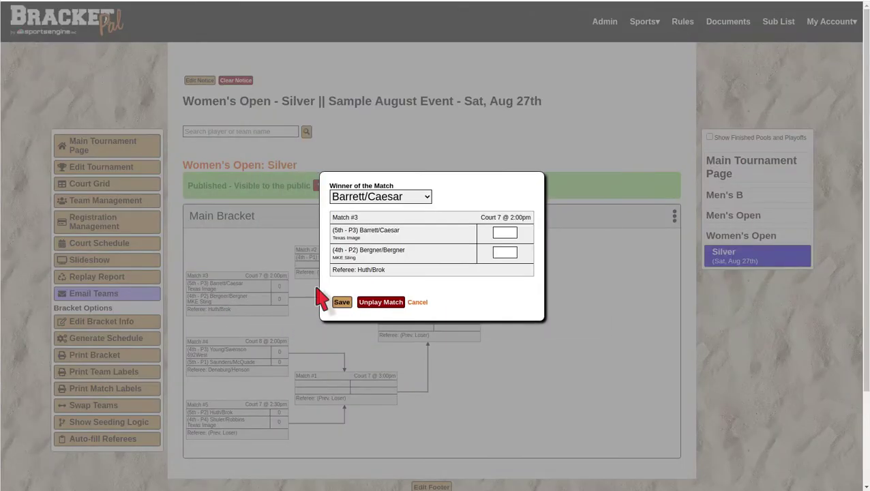
left_click(341, 301)
left_click(402, 334)
left_click(395, 293)
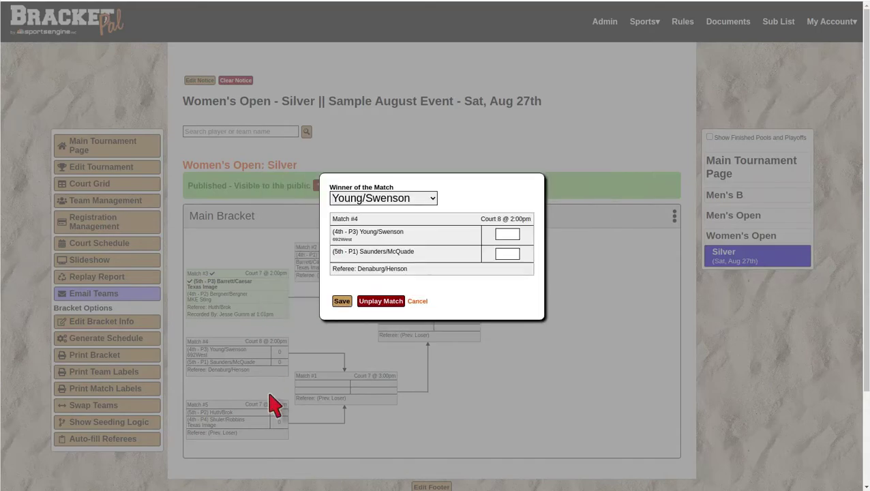
left_click(341, 302)
Record and save the first-listed teams as winners of Silver bracket Matches #5 and #2, leaving the scores blank
left_click(246, 416)
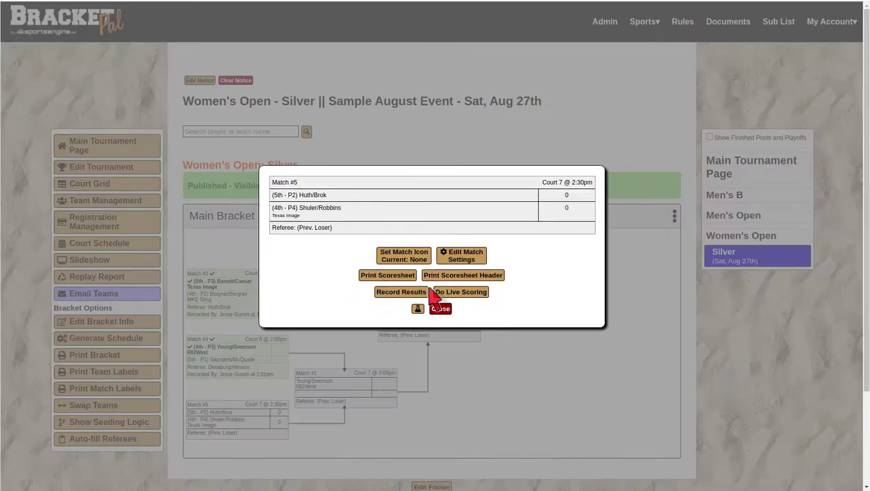
left_click(401, 296)
left_click(342, 293)
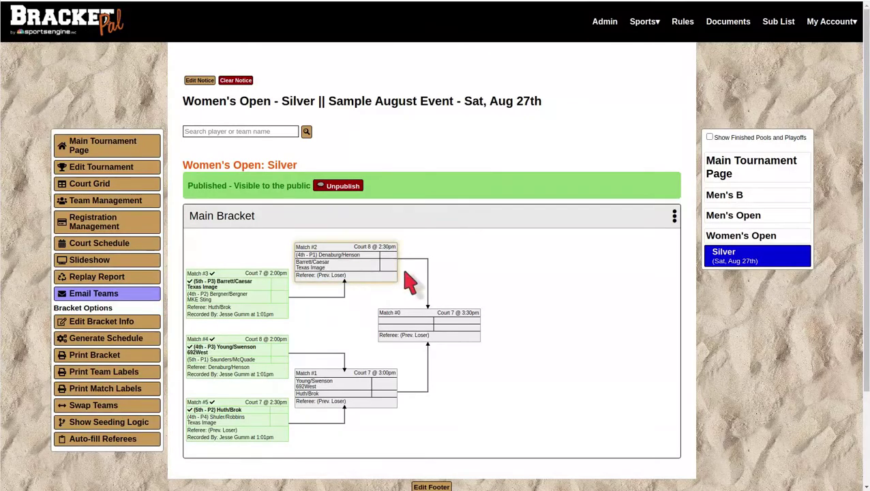
left_click(410, 277)
left_click(395, 292)
left_click(343, 301)
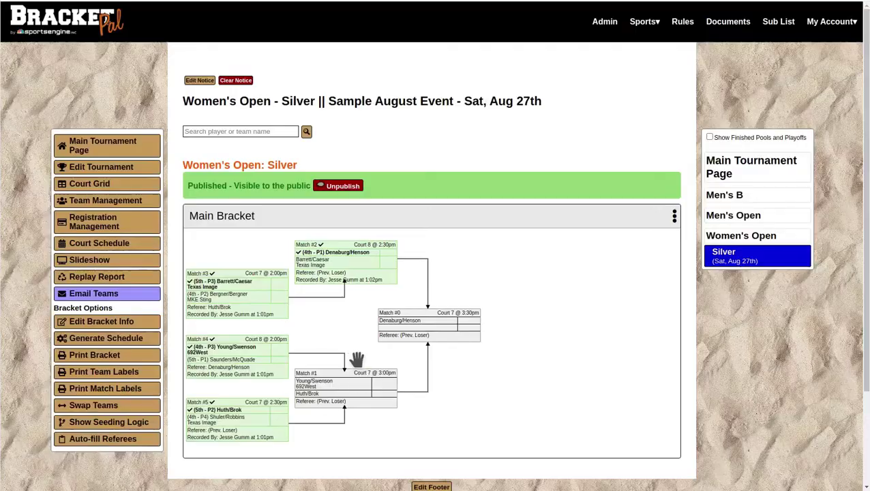
Record and save the first-listed teams as winners of Silver semifinal Match #1 and final Match #0, without scores
left_click(358, 381)
left_click(392, 293)
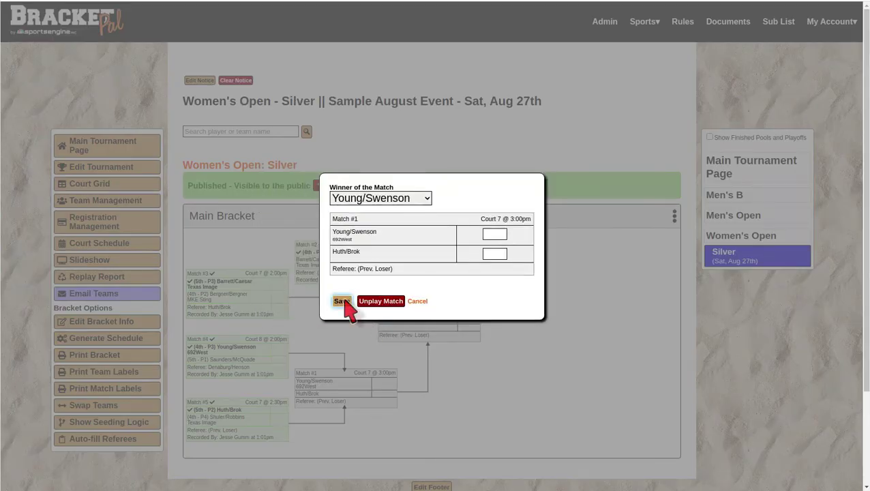
left_click(345, 302)
left_click(419, 332)
left_click(378, 292)
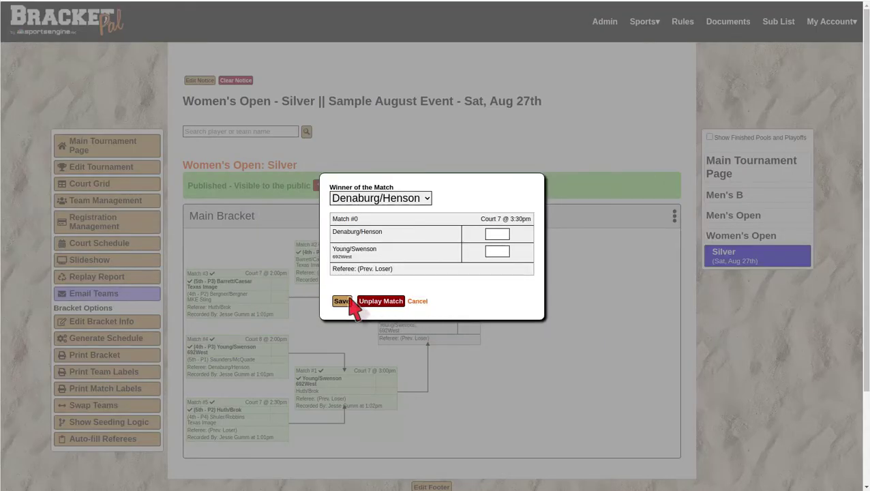
left_click(343, 298)
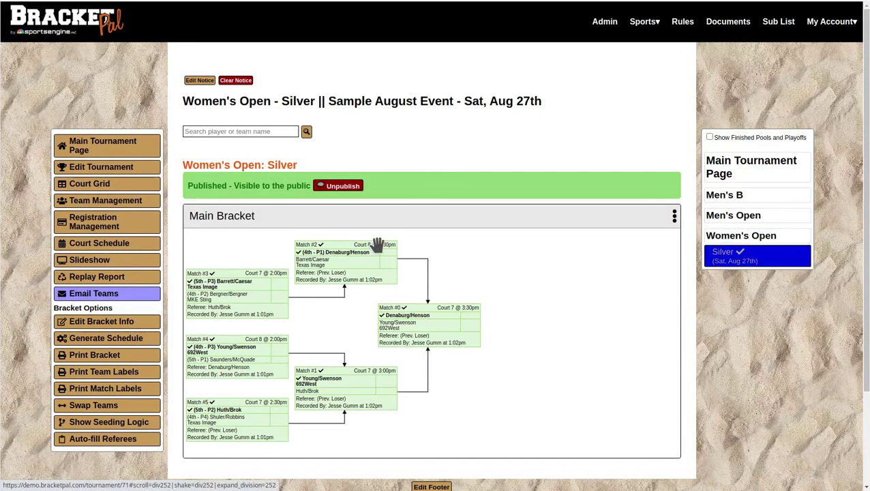
Return to the main tournament page and start finishing the Women's Open division
left_click(103, 145)
scroll(554, 287, "down", 2)
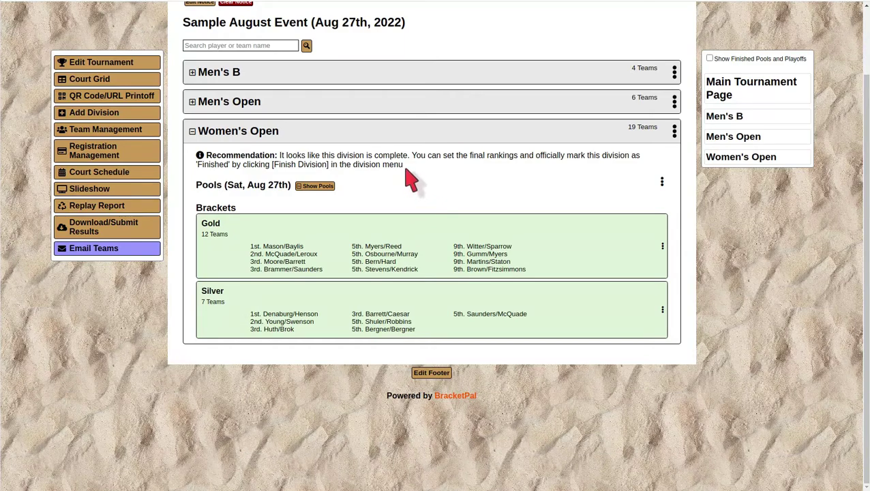
left_click(674, 130)
left_click(603, 236)
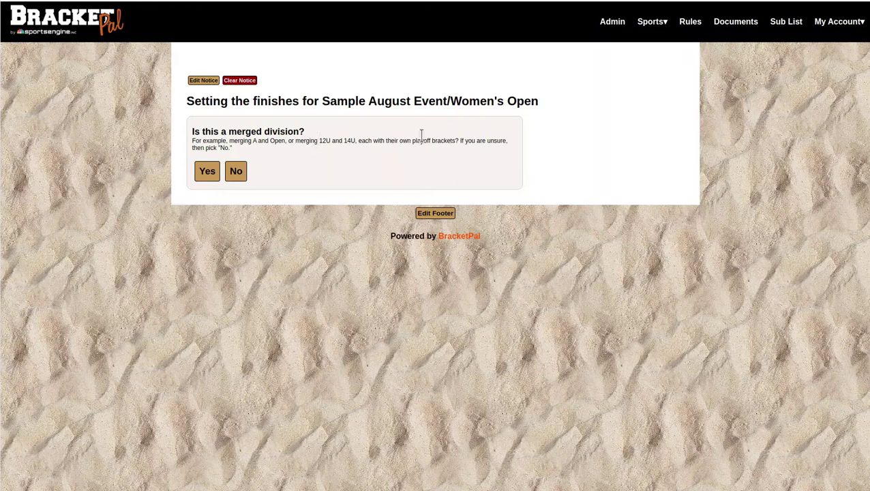
Declare the division as not merged, sort the Gold bracket before Silver under Women's Open, and continue to the finishes
left_click(239, 176)
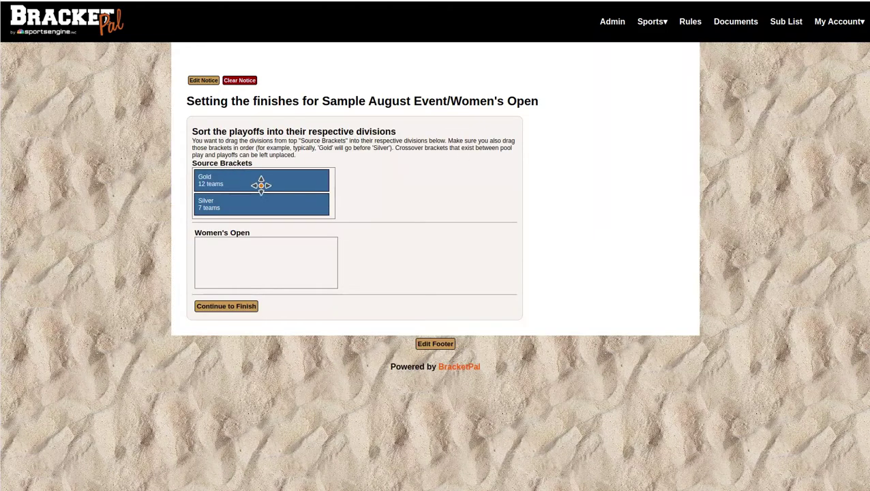
left_click_drag(261, 184, 251, 284)
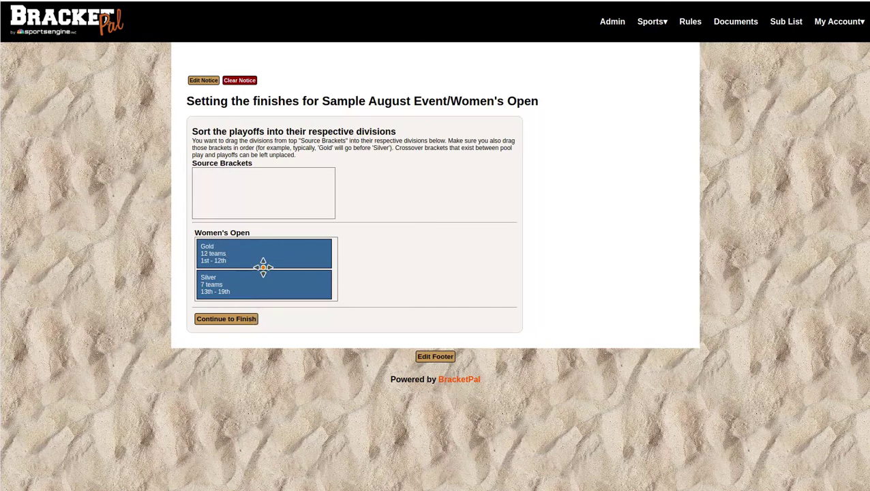
left_click(250, 319)
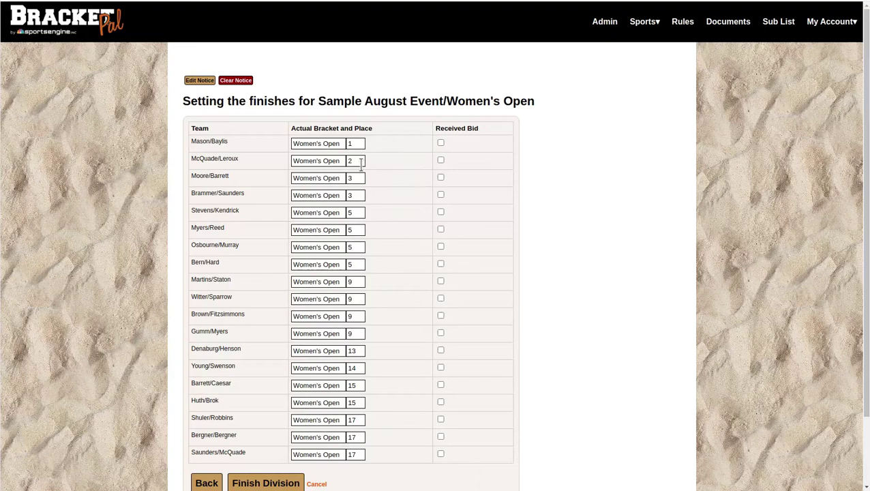
Review the prefilled team places and finish the Women's Open division without marking any received bids
scroll(372, 160, "down", 2)
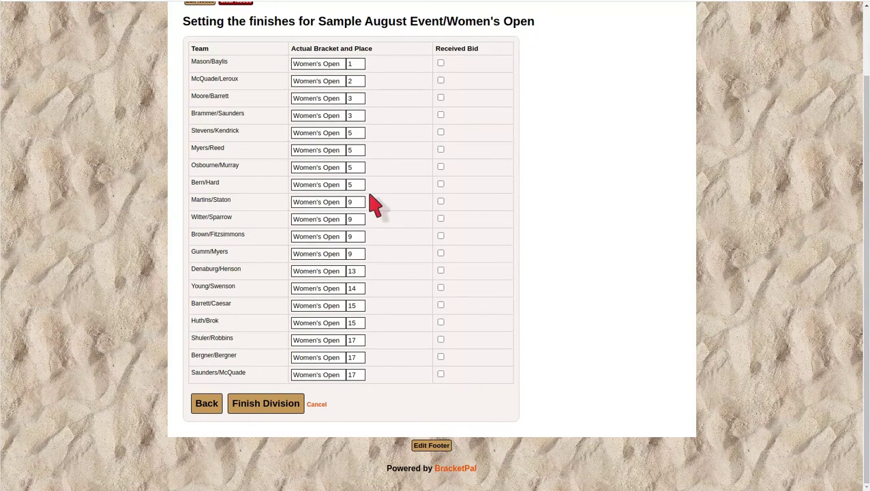
left_click(359, 288)
left_click(359, 323)
left_click(250, 371)
left_click(292, 404)
scroll(597, 295, "down", 2)
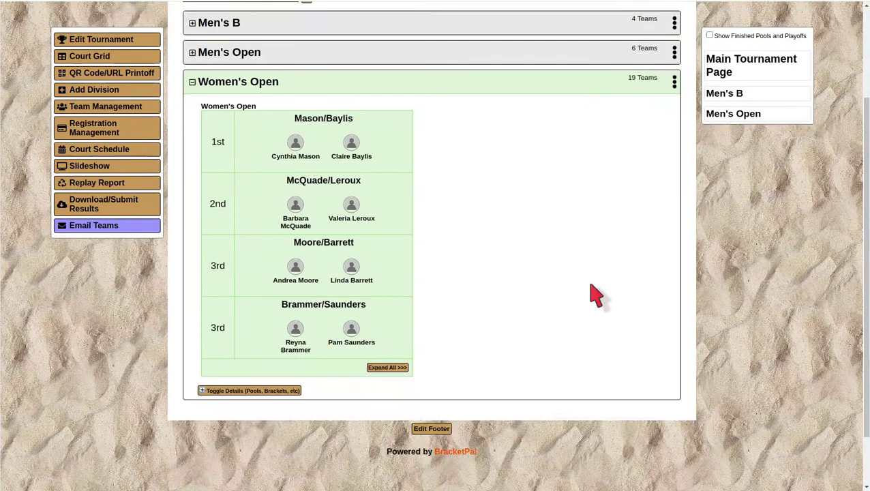
scroll(597, 295, "up", 1)
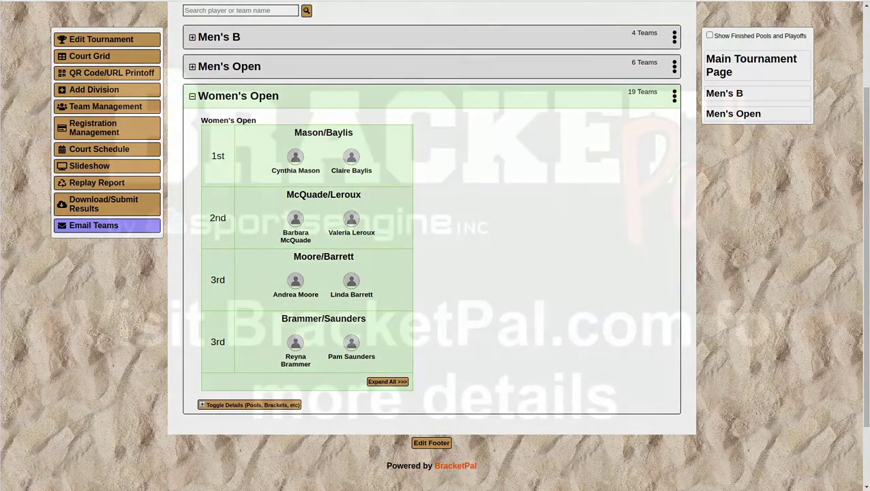